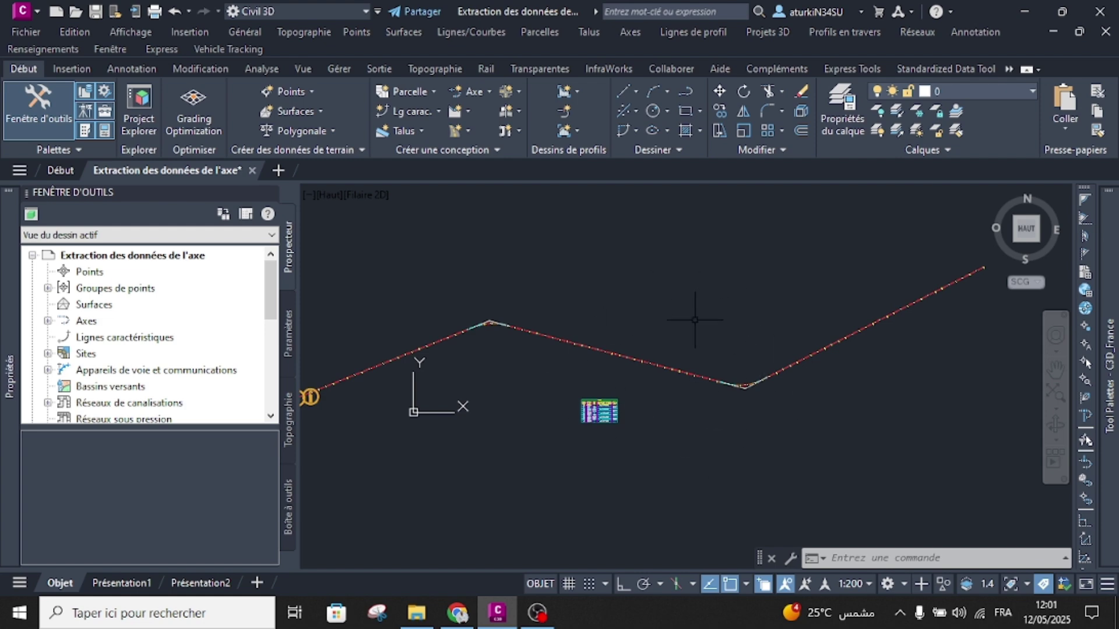
mouse_move(694, 320)
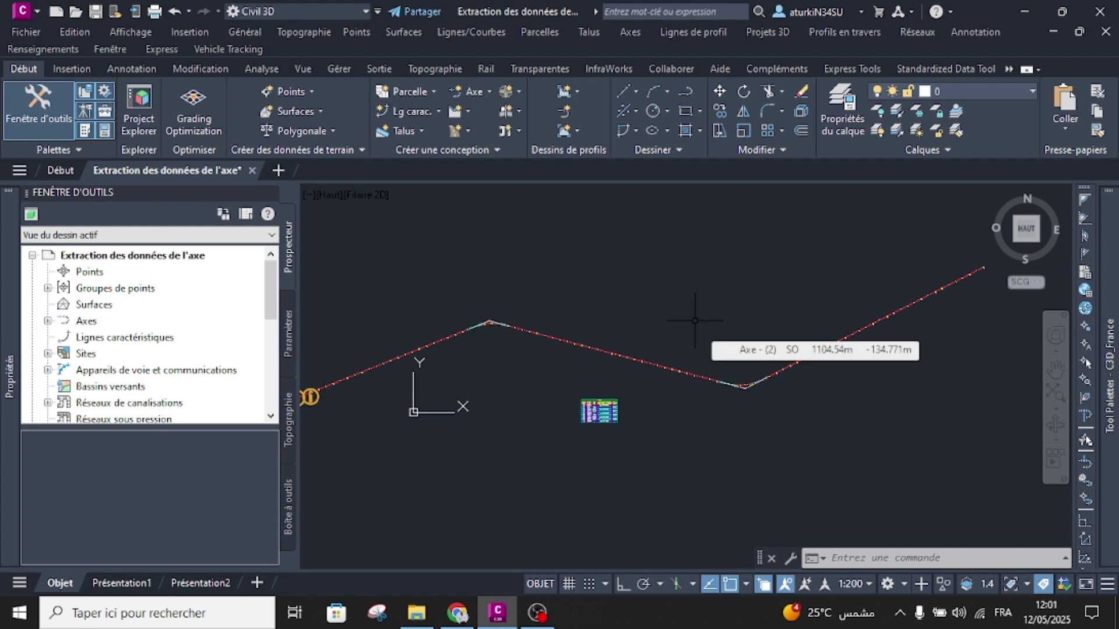
left_click(416, 612)
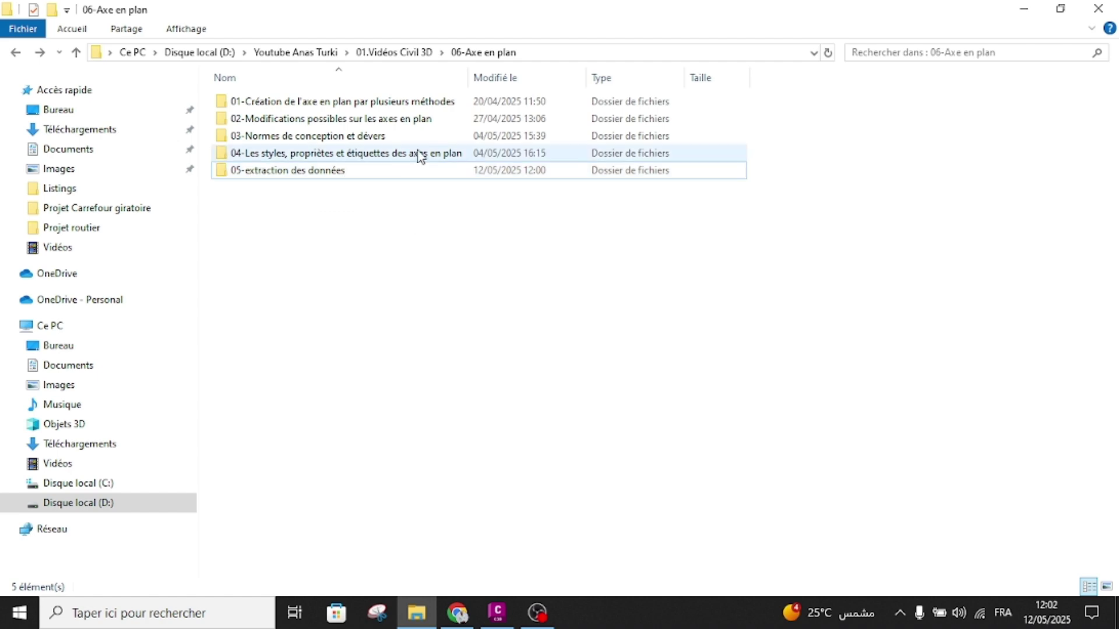
left_click(497, 612)
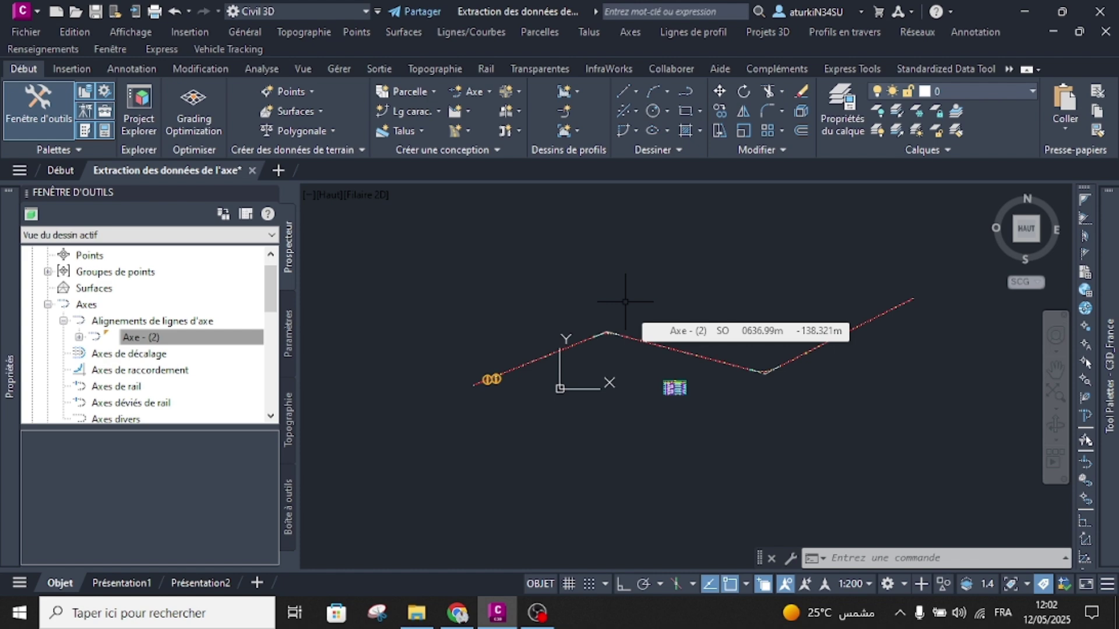
Step: Open the toolbox and expand the Axe category of the Gestionnaire de rapports
left_click(288, 513)
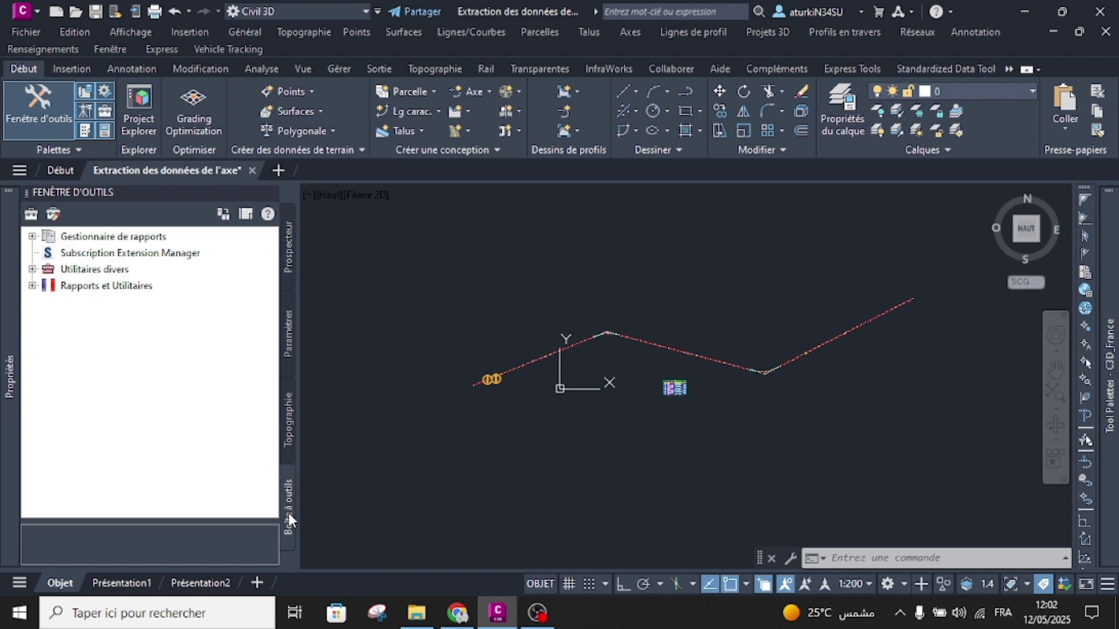
left_click(32, 237)
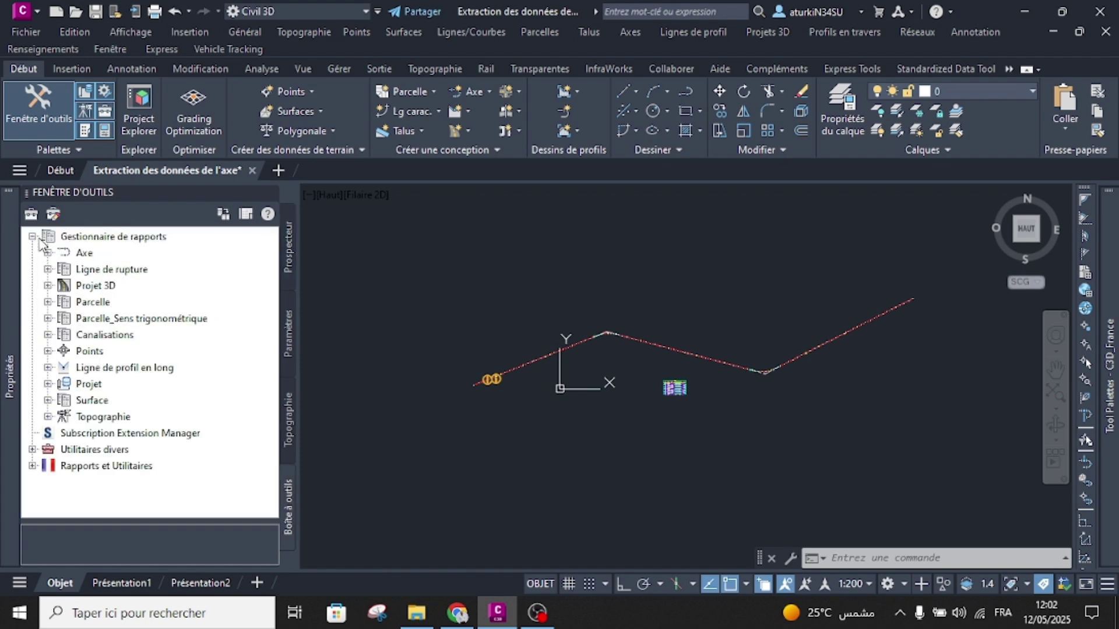
left_click(49, 253)
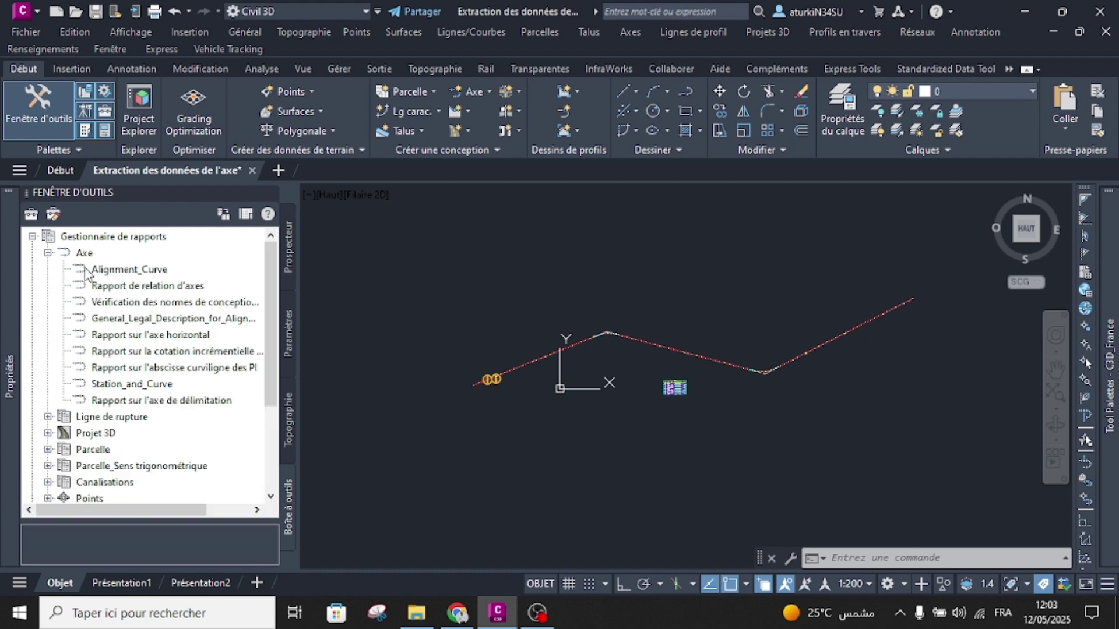
left_click(83, 254)
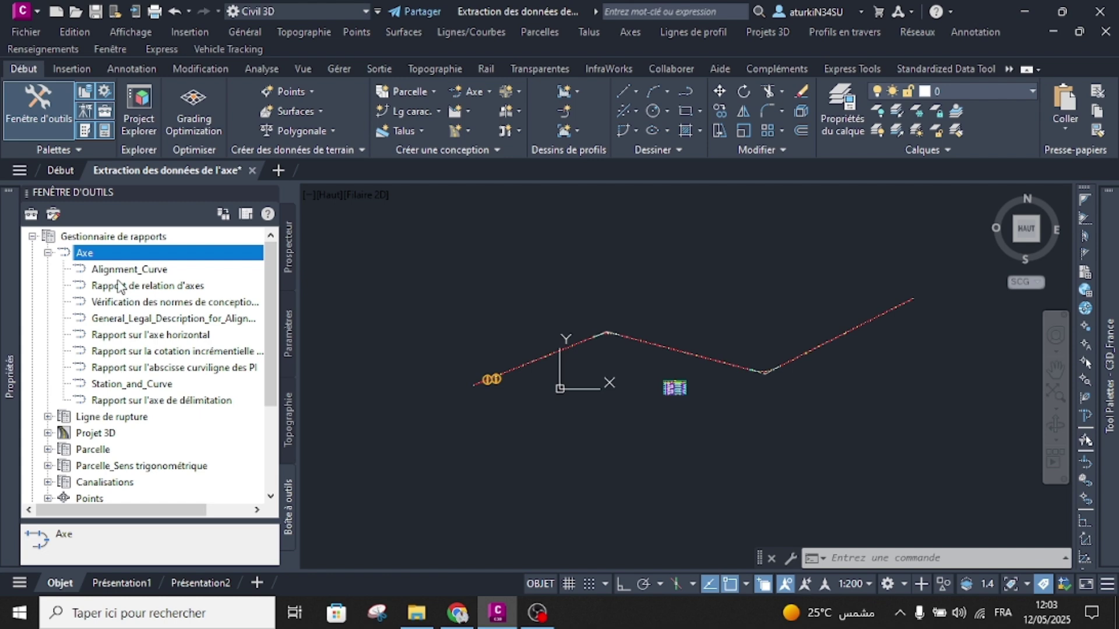
Step: Try to run the Alignment_Curve report with only the Axes included in the export, using LandXML version 1.2
left_click(102, 271)
right_click(121, 272)
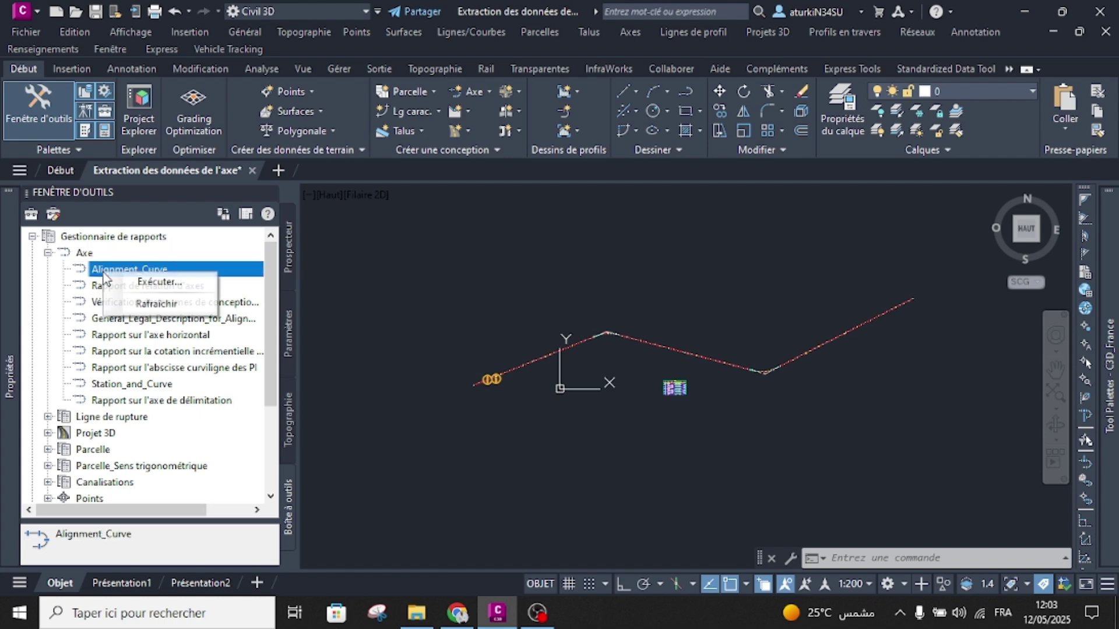
left_click(161, 283)
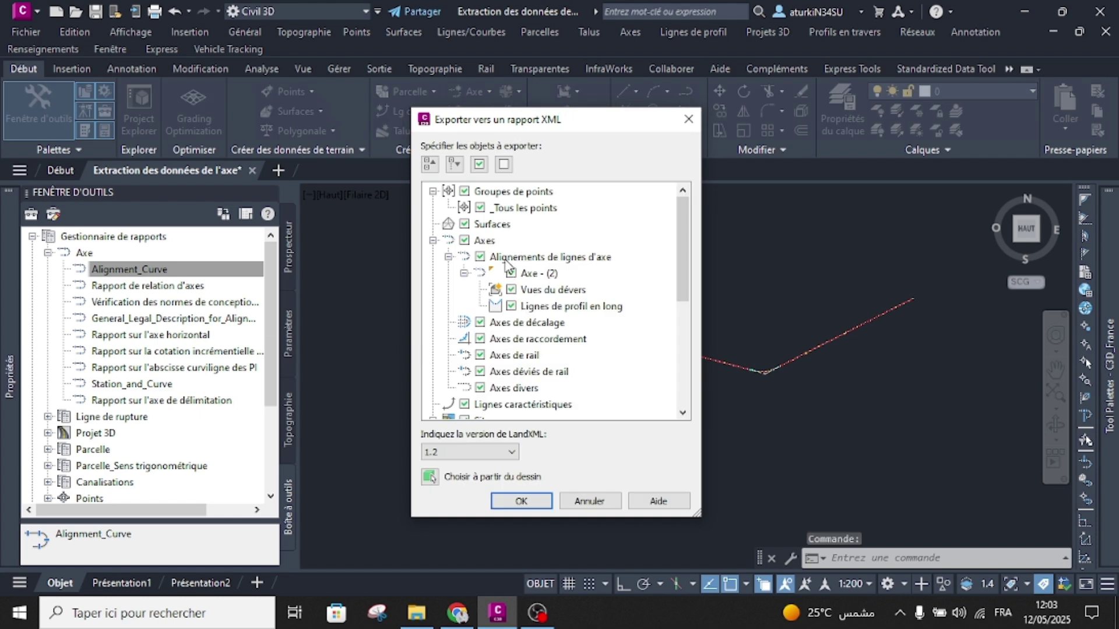
left_click(504, 166)
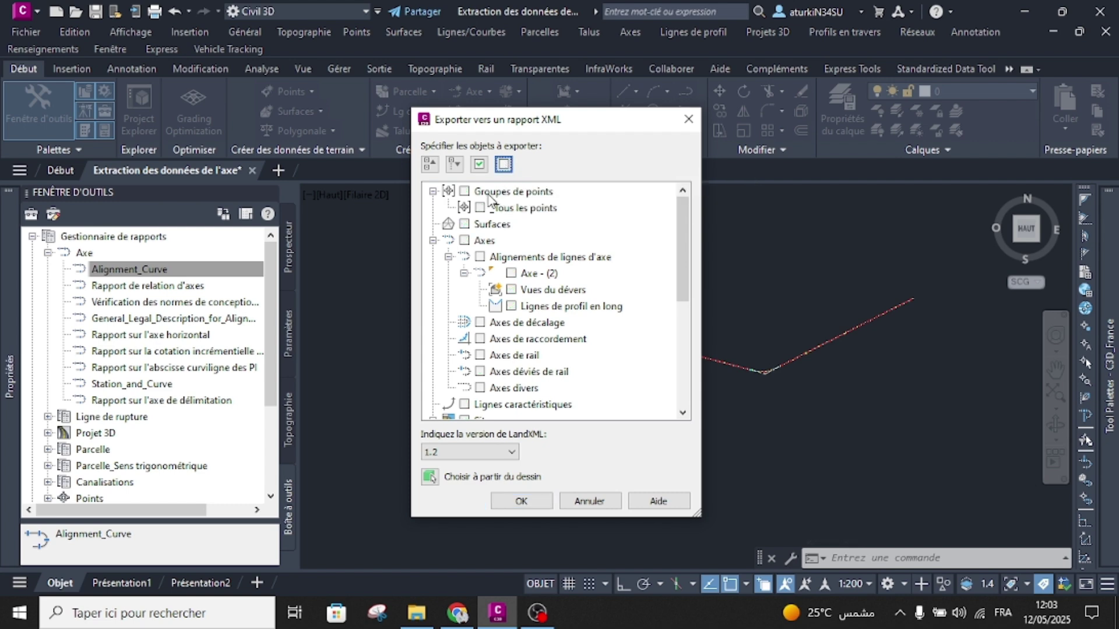
left_click(430, 164)
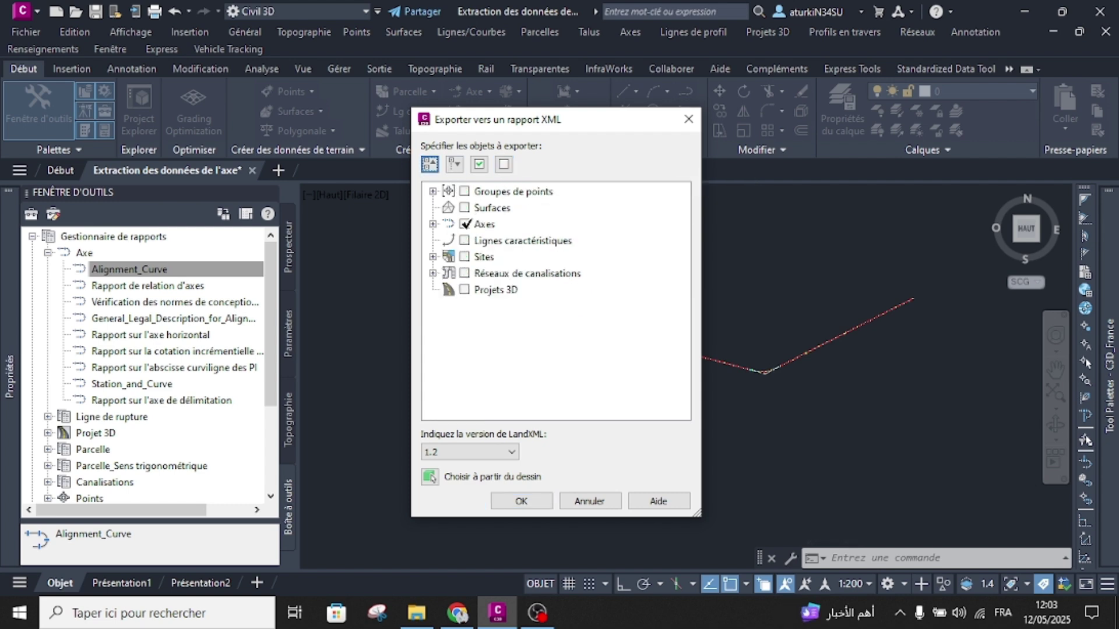
left_click(464, 224)
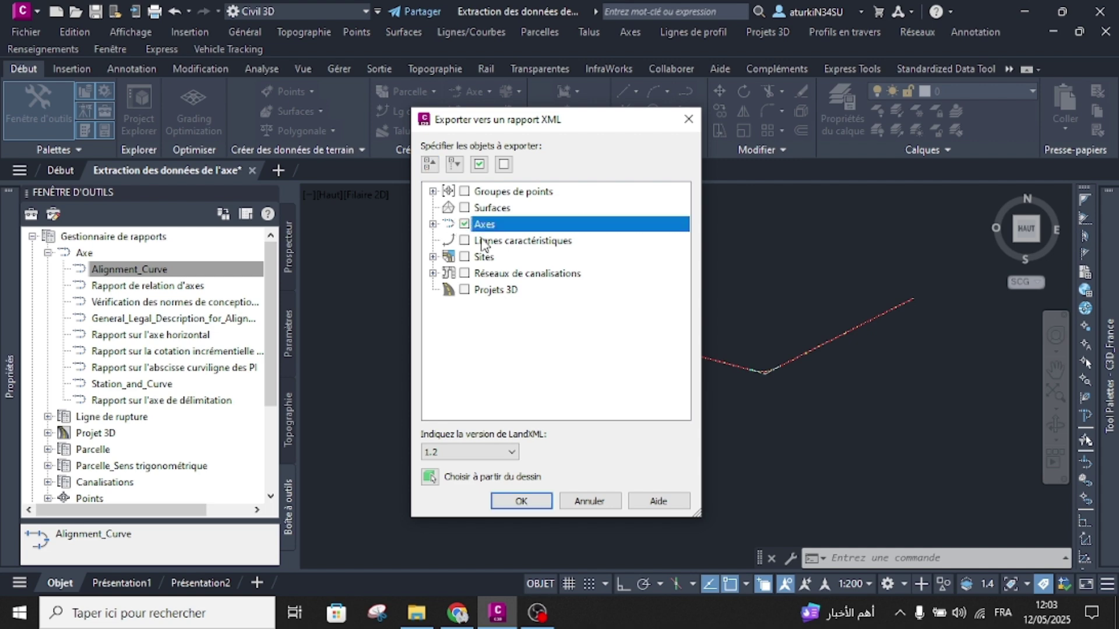
left_click(433, 224)
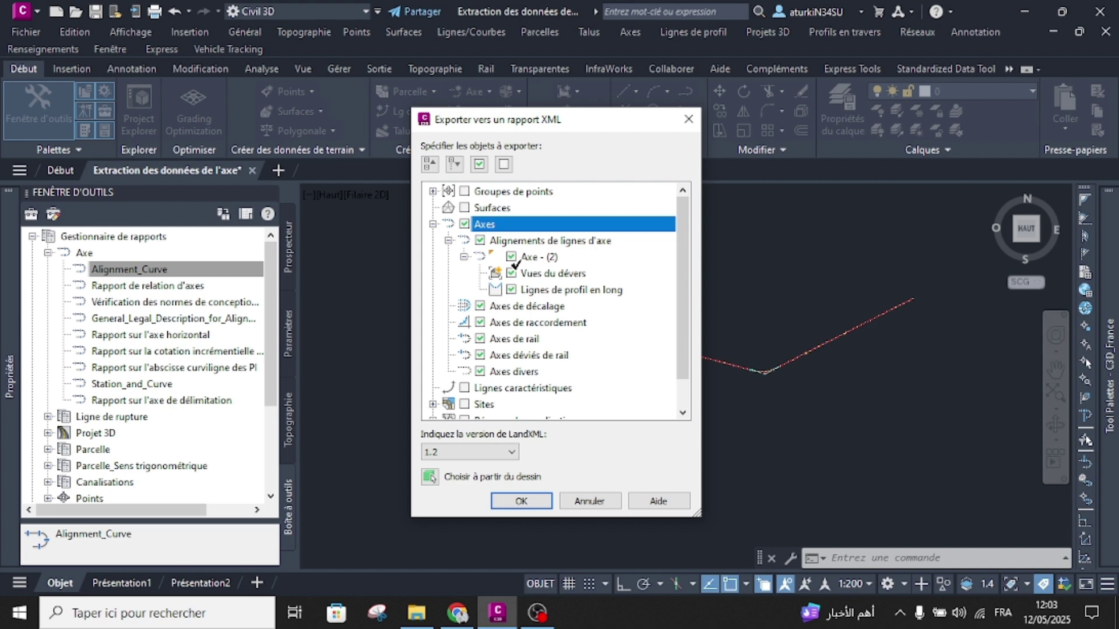
left_click(433, 223)
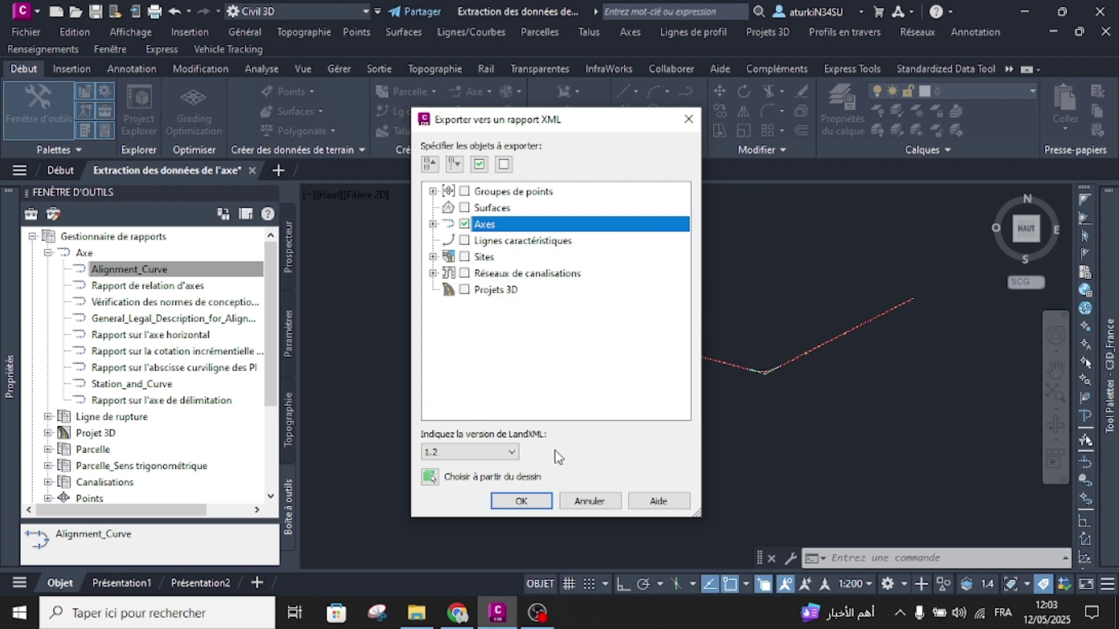
left_click(521, 502)
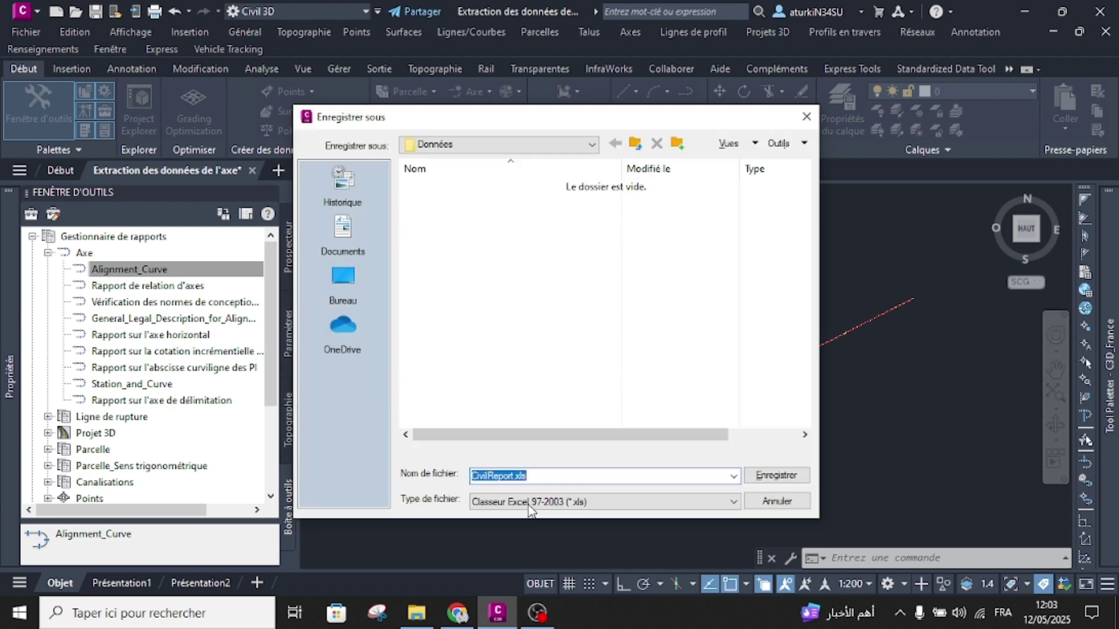
Step: Set the report's save location to the 05-extraction des données folder using the path copied from File Explorer
left_click(416, 613)
double_click(320, 178)
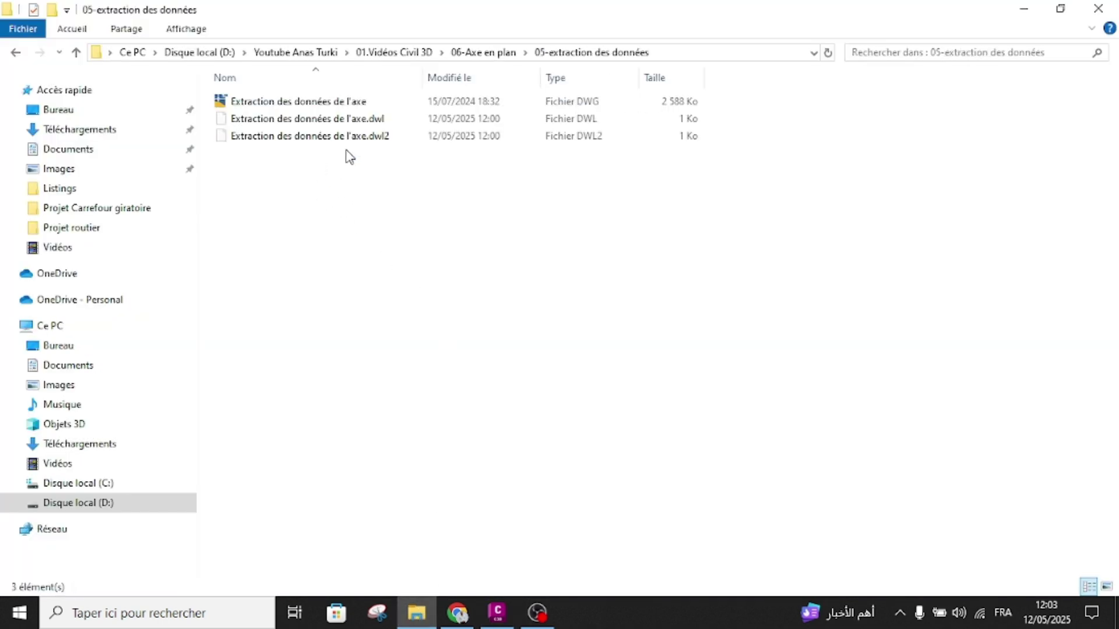
left_click(711, 54)
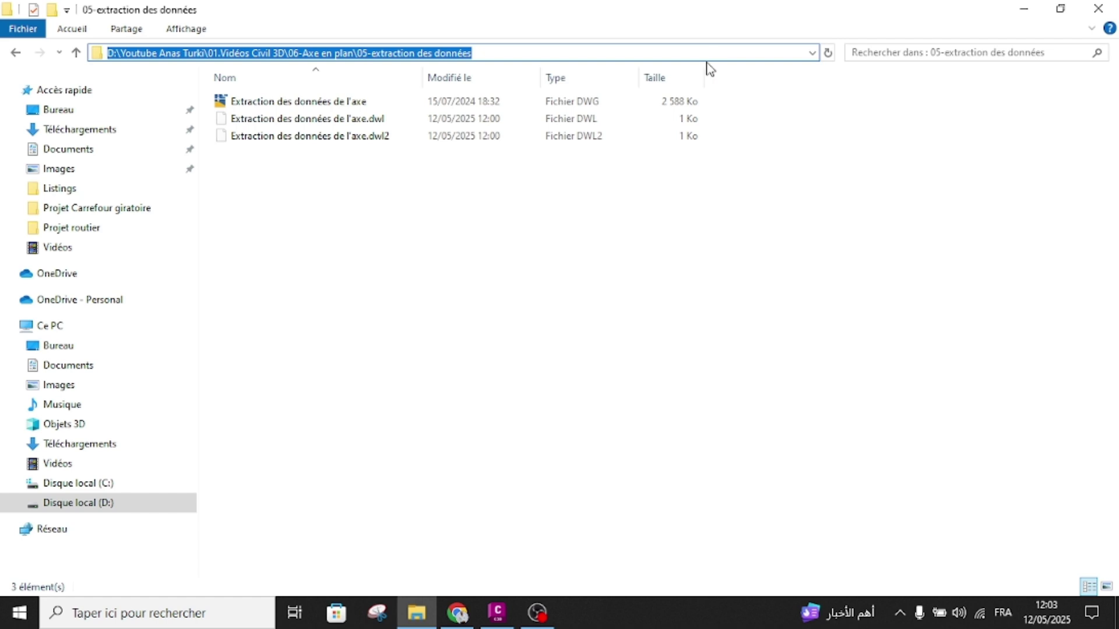
left_click(497, 612)
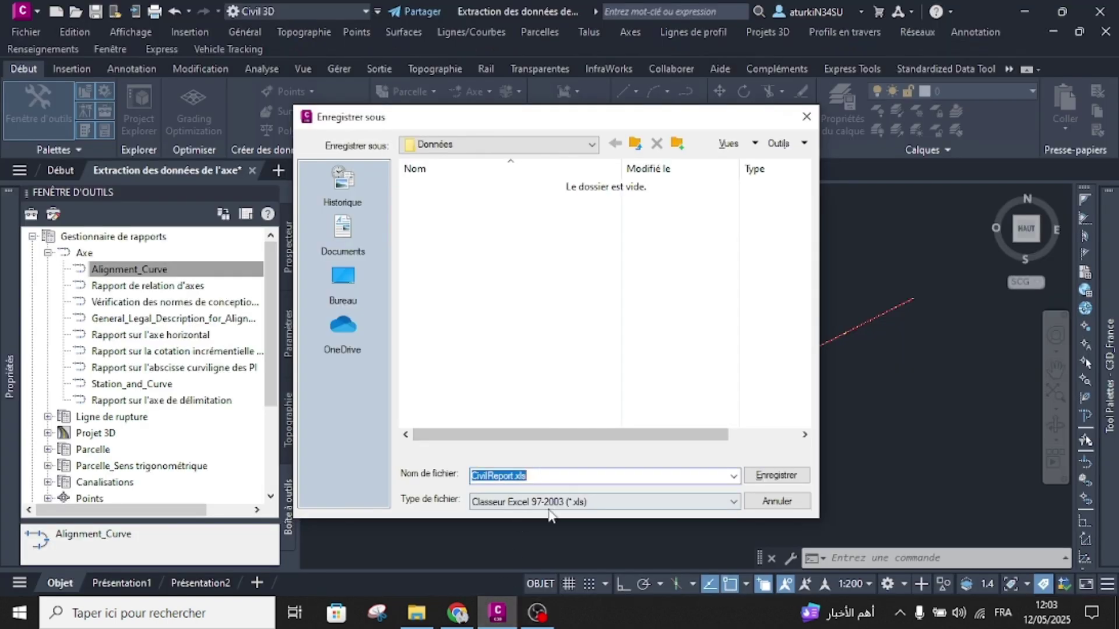
key("ctrl+v")
key("Return")
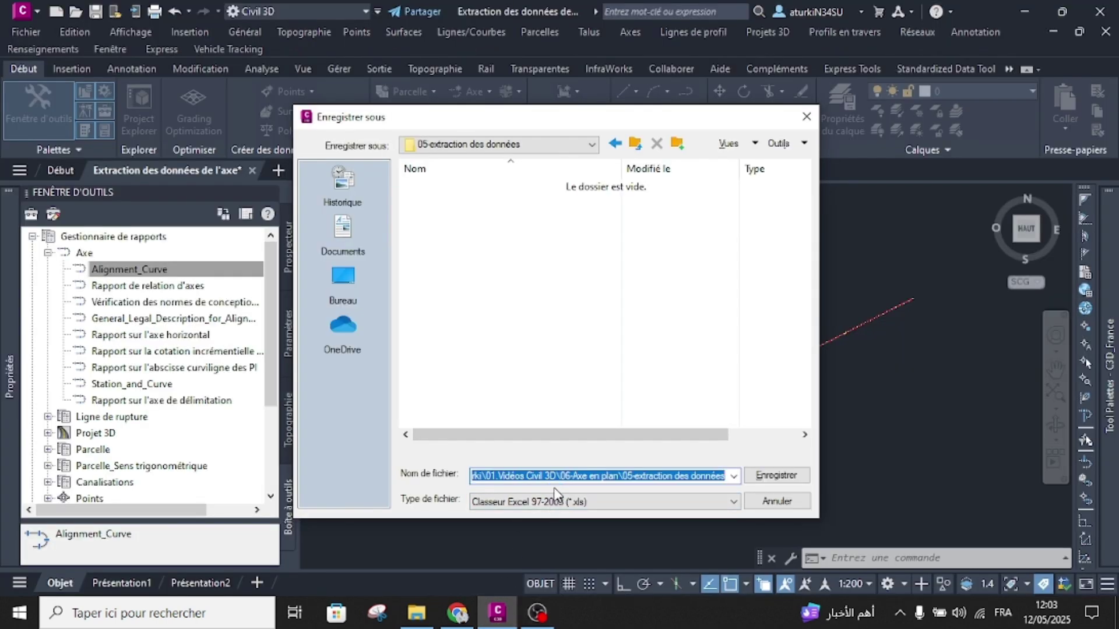
Step: Try to save the report as Rendu Axe in Excel 97-2003 (*.xls) format, and dismiss the event viewer
key("BackSpace")
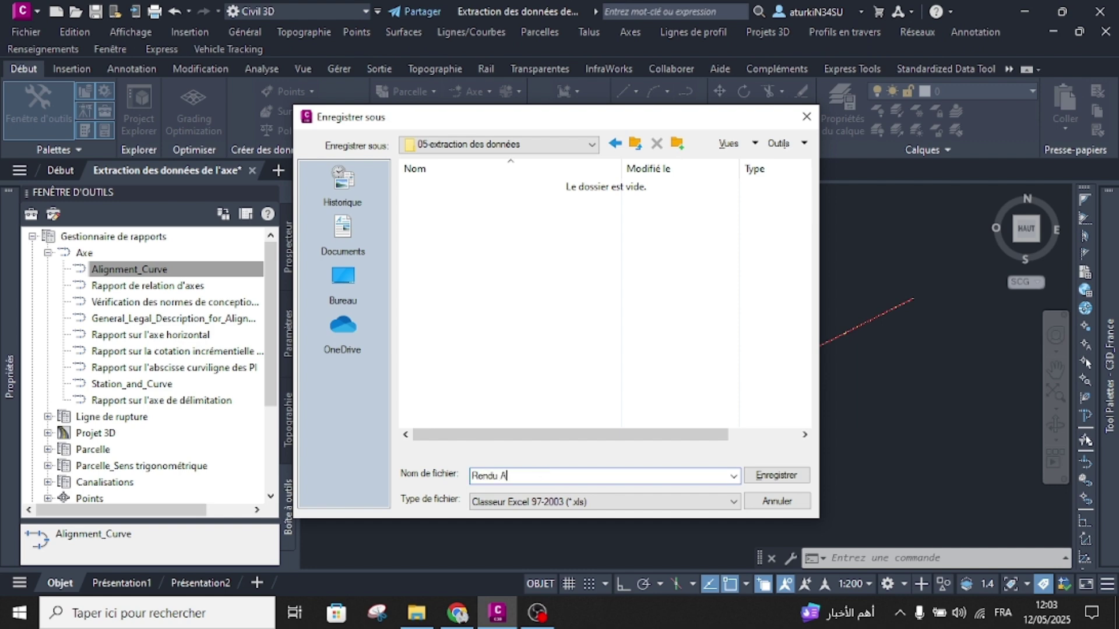
left_click(560, 501)
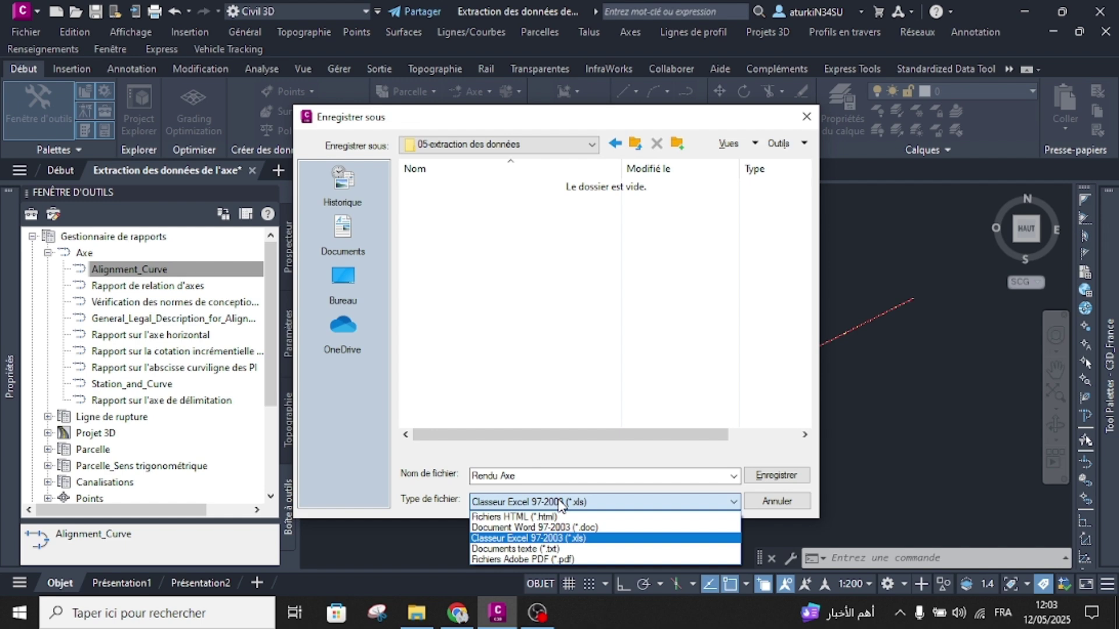
left_click(563, 368)
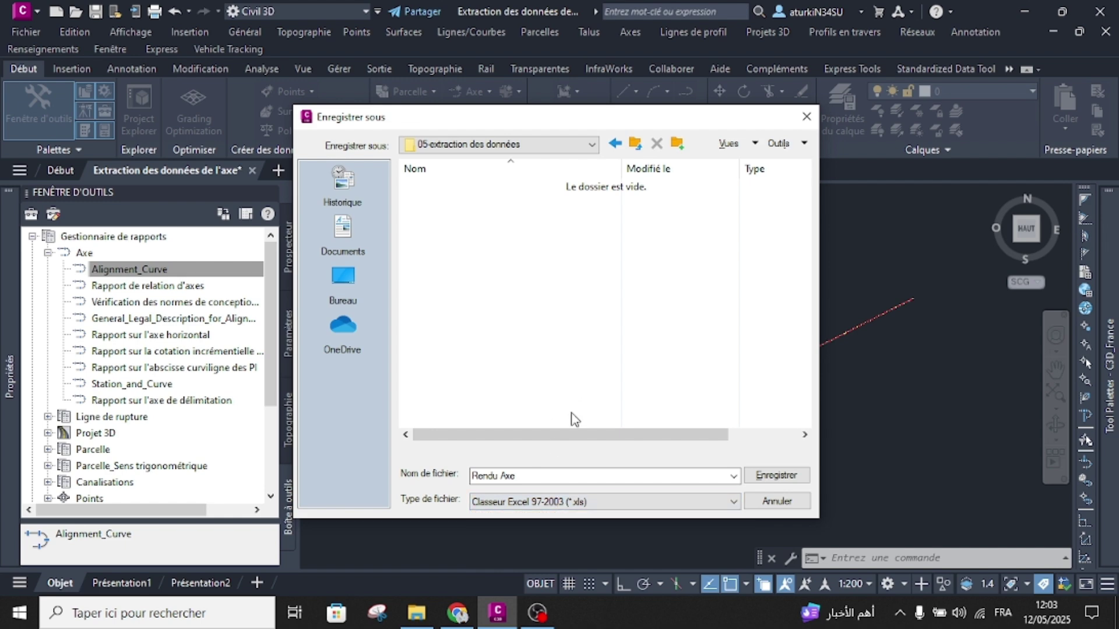
left_click(775, 476)
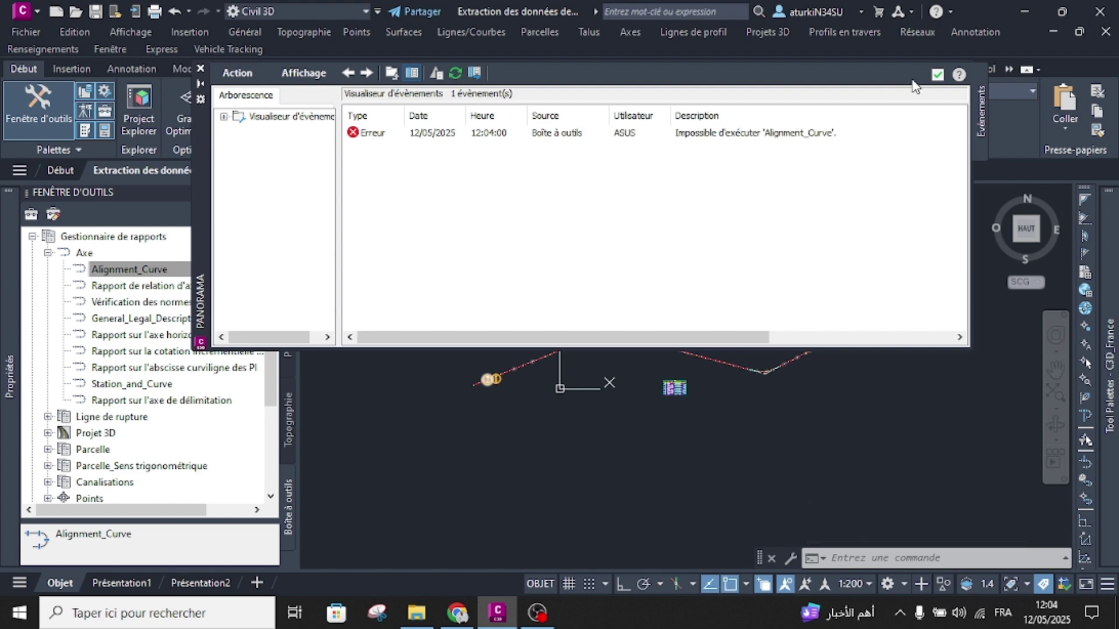
left_click(936, 75)
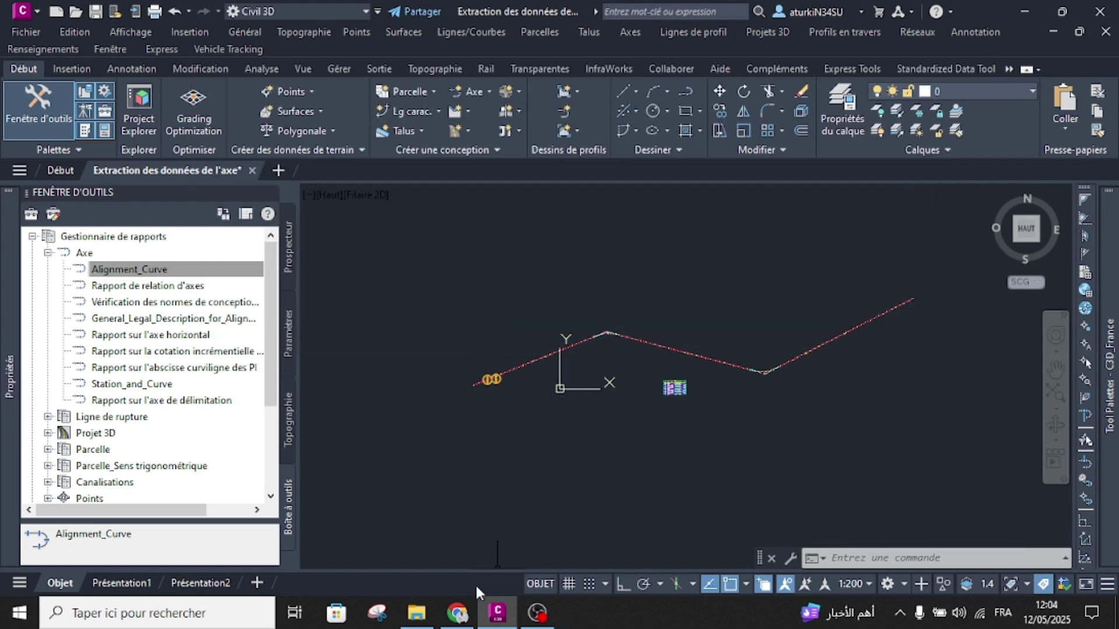
Step: In File Explorer, try opening the Rendu Axe workbook, decline loading it, close Excel and delete the file
left_click(416, 613)
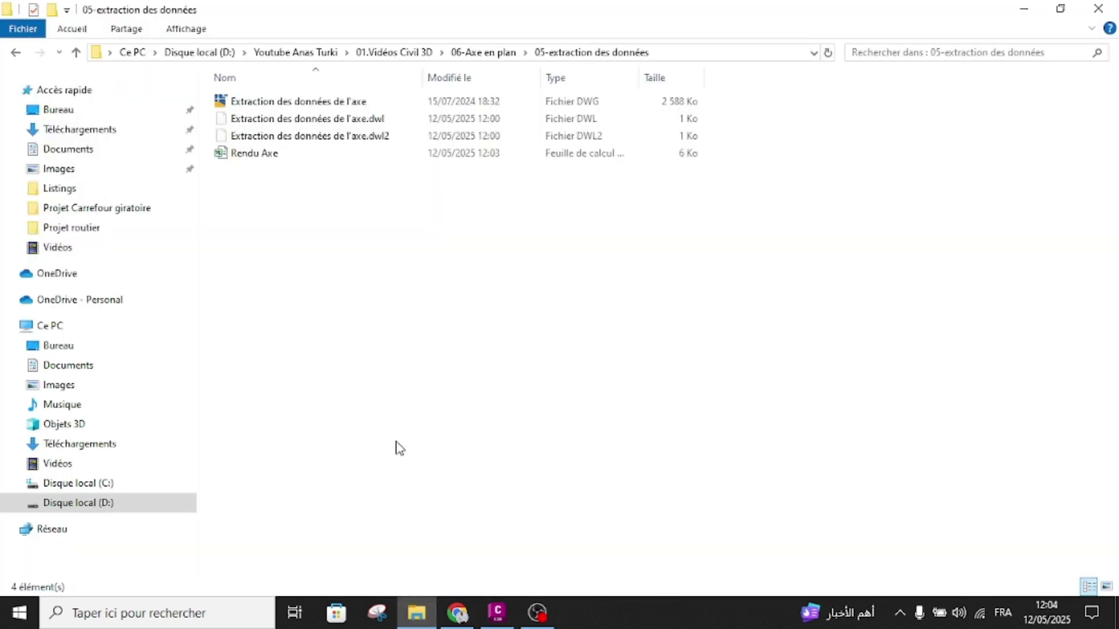
double_click(280, 161)
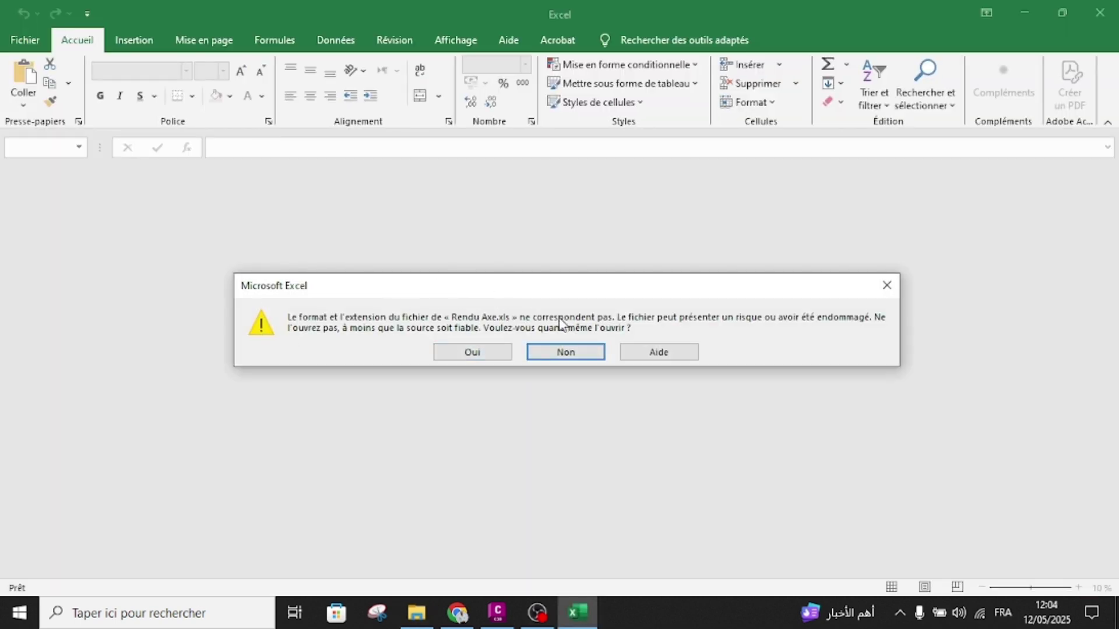
left_click(564, 354)
left_click(1100, 13)
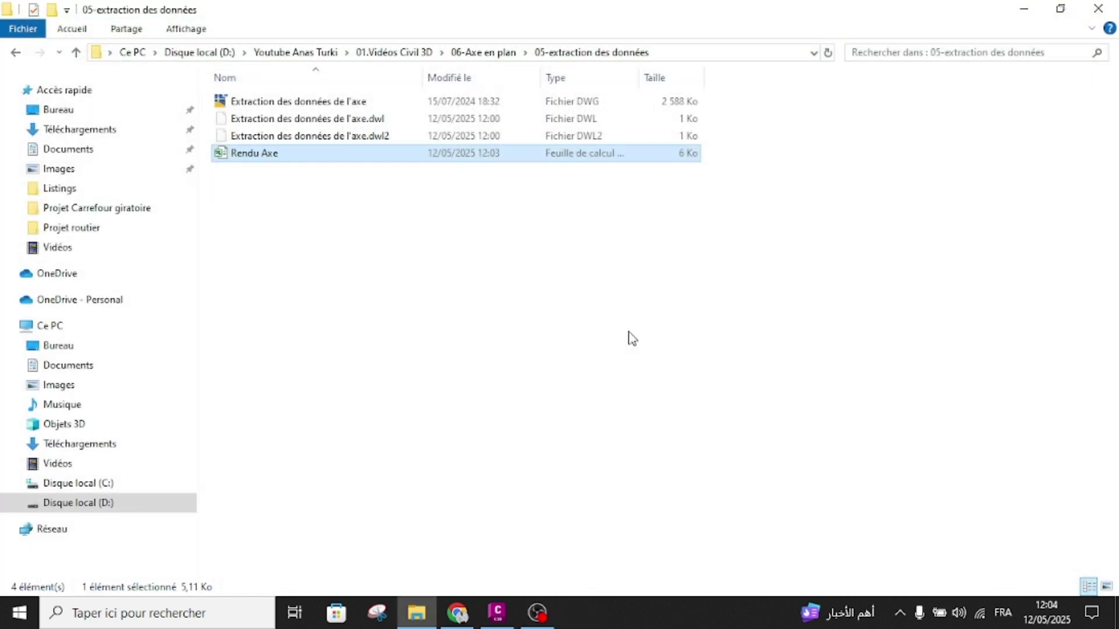
left_click(242, 158)
key("Delete")
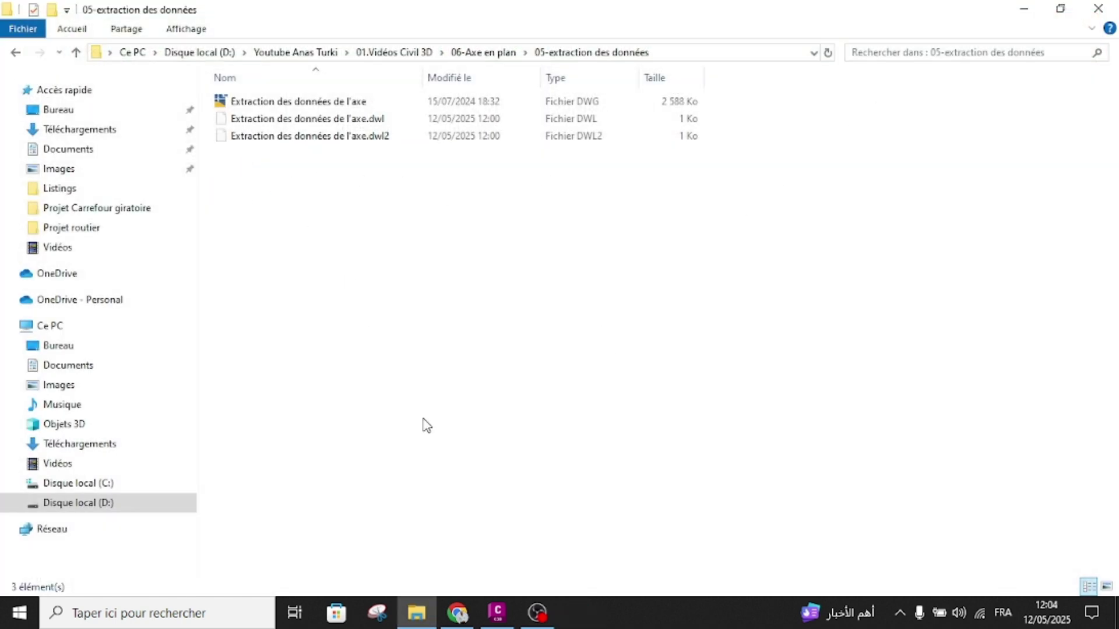
Step: Back in Civil 3D, collapse the report manager and expand Projets linéaires under Rapports et Utilitaires in the toolbox
left_click(497, 612)
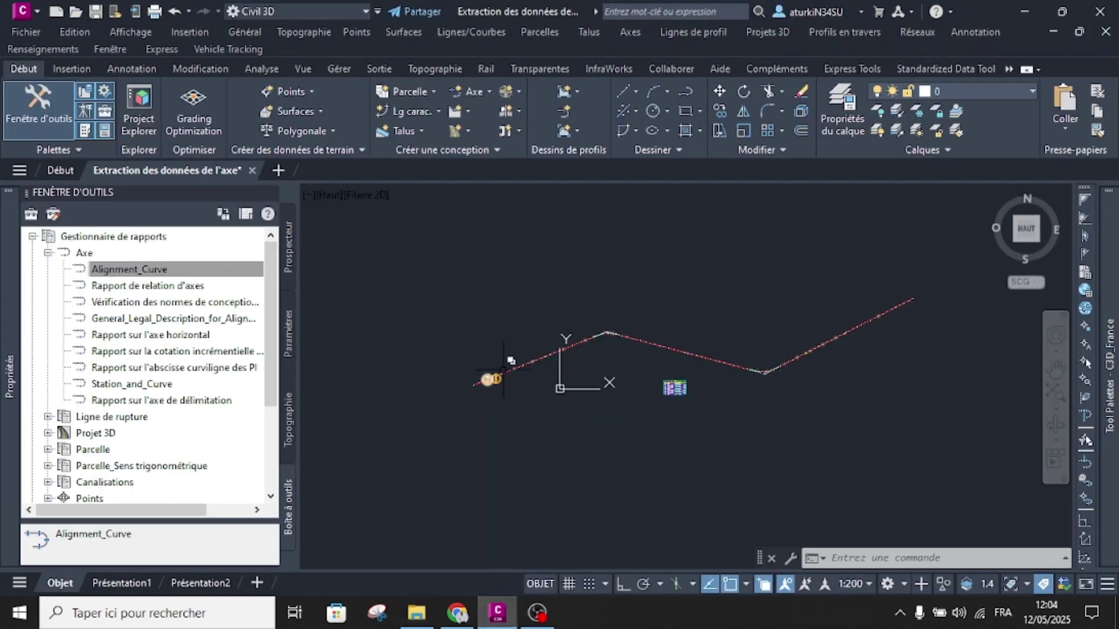
left_click(48, 252)
left_click(32, 236)
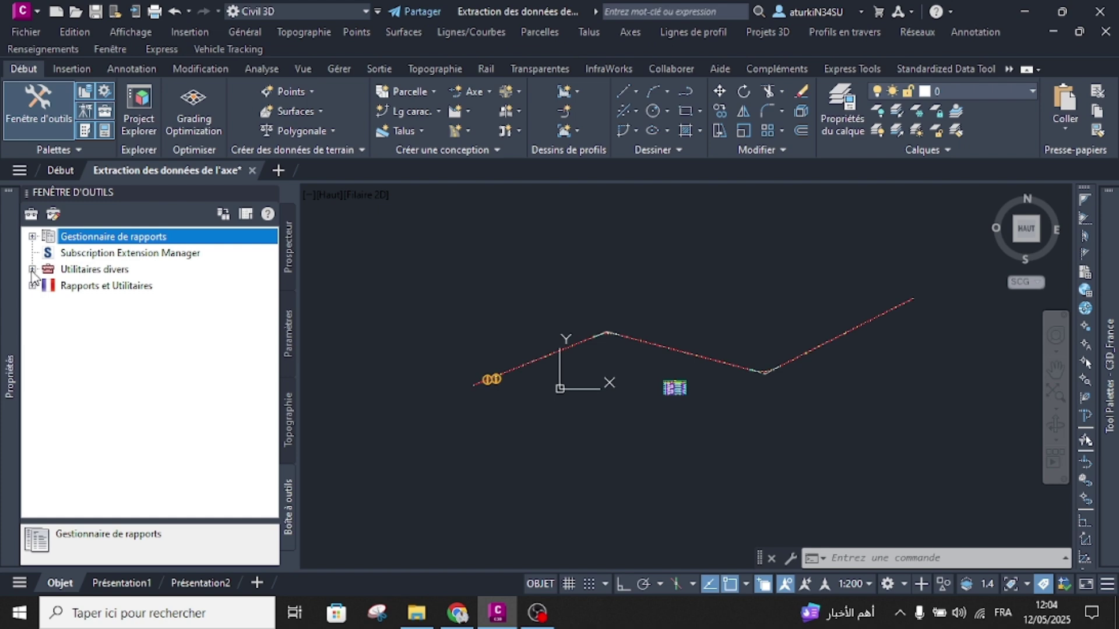
left_click(32, 269)
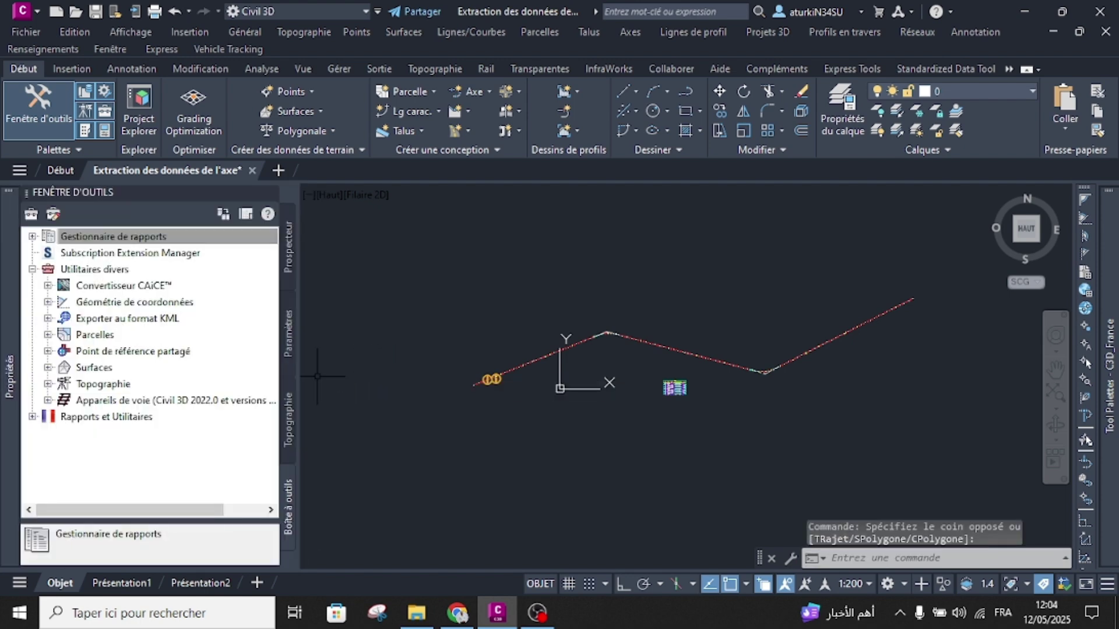
left_click(33, 417)
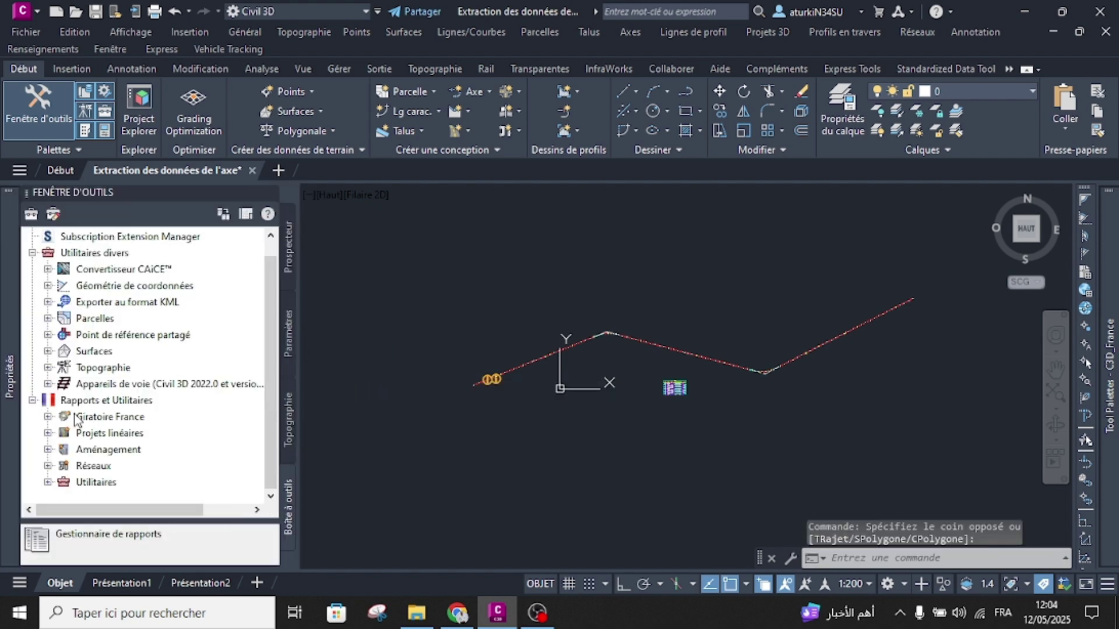
left_click(48, 482)
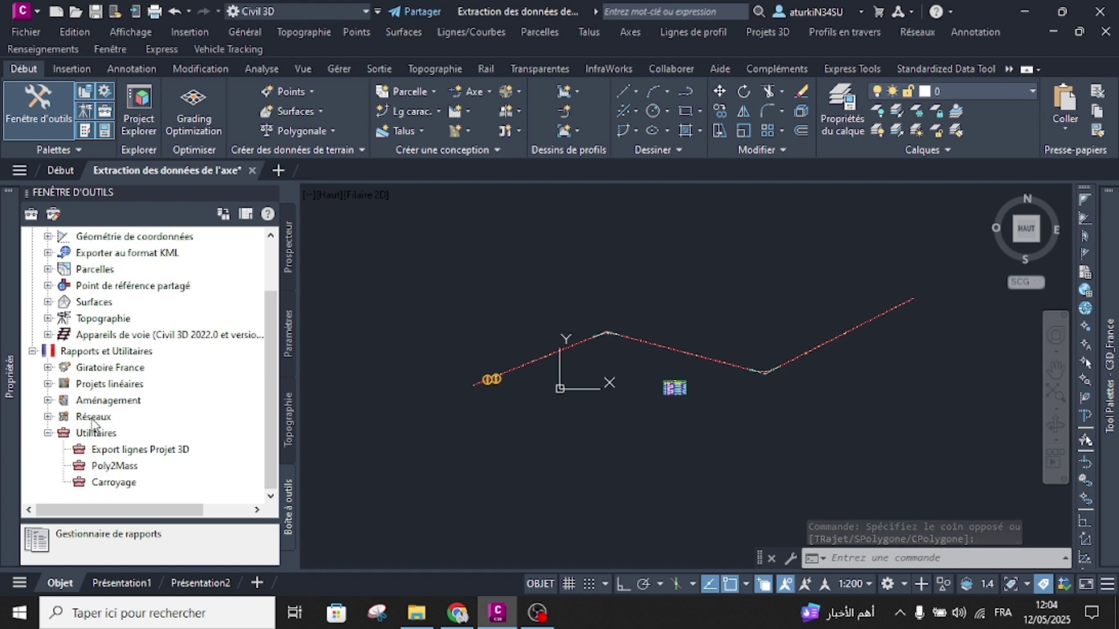
left_click(48, 400)
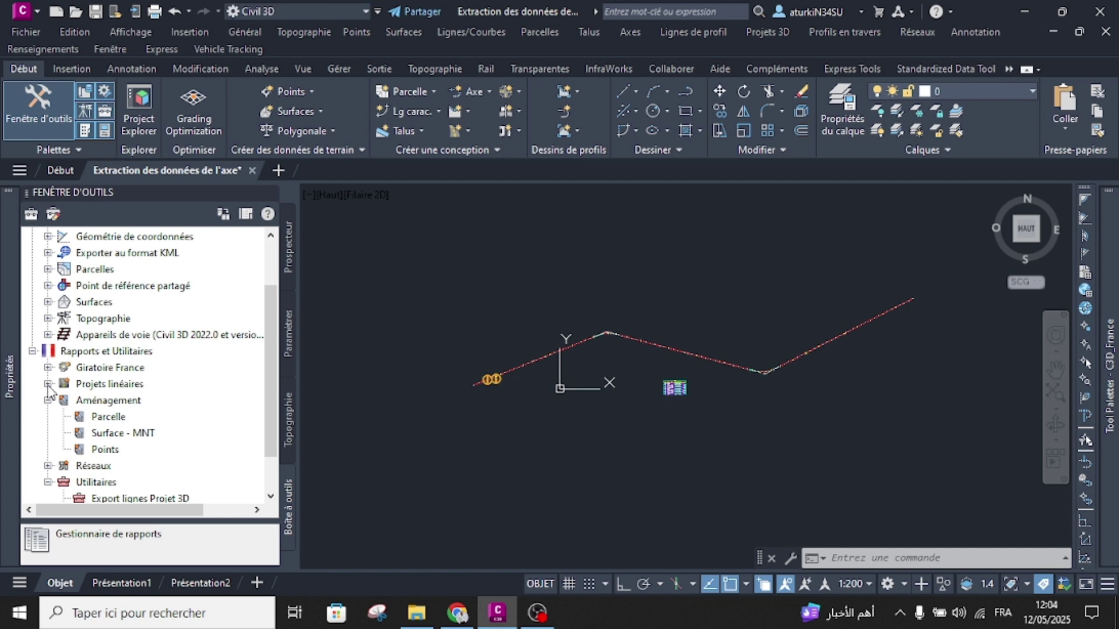
left_click(48, 384)
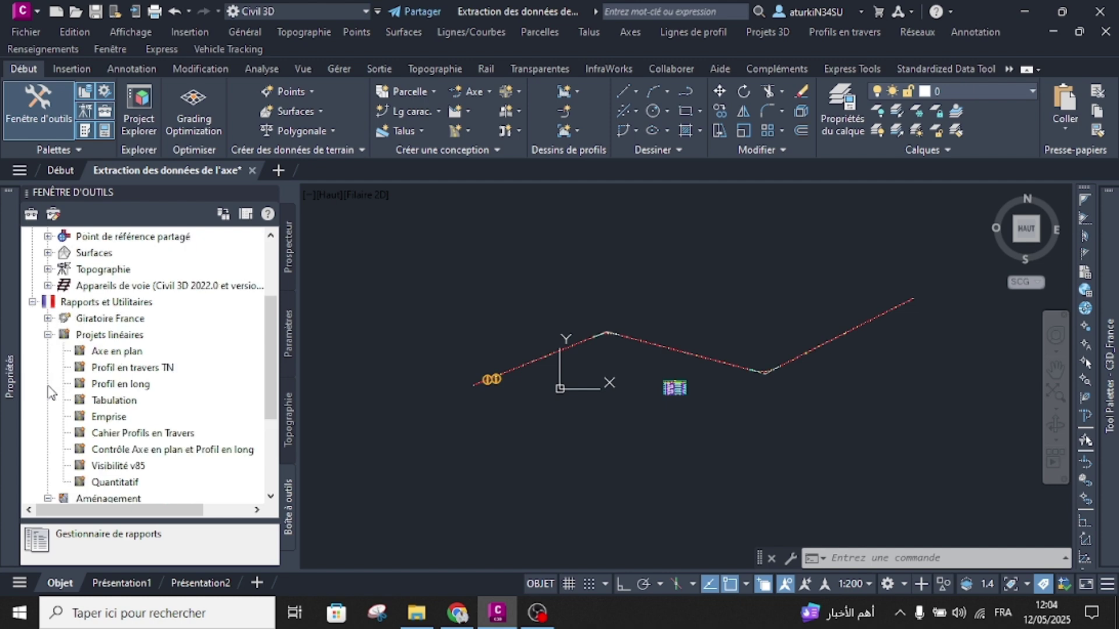
Step: Generate the Axe en plan geometry listing for Axe - (2) and review the whole report in the browser
left_click(119, 352)
right_click(122, 352)
left_click(141, 360)
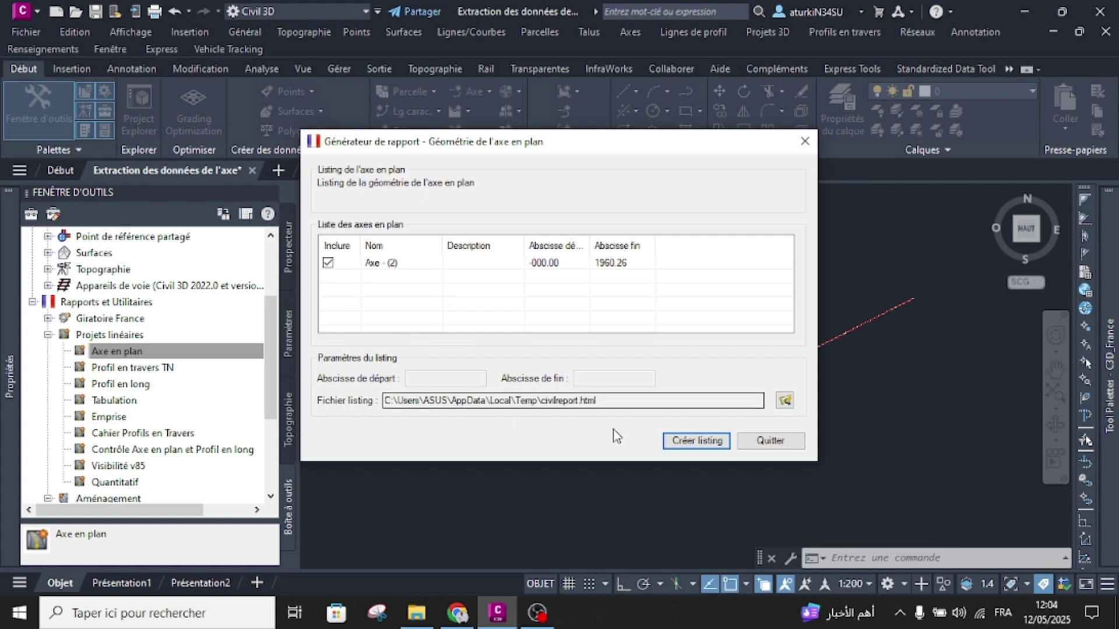
left_click(697, 441)
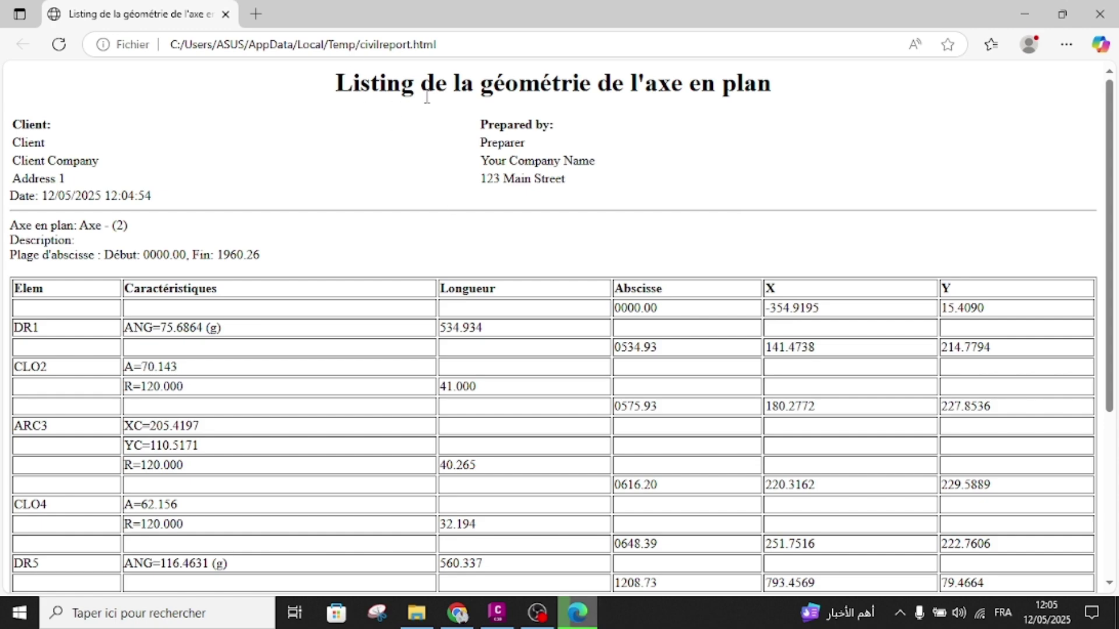
scroll(445, 211, "down", 4)
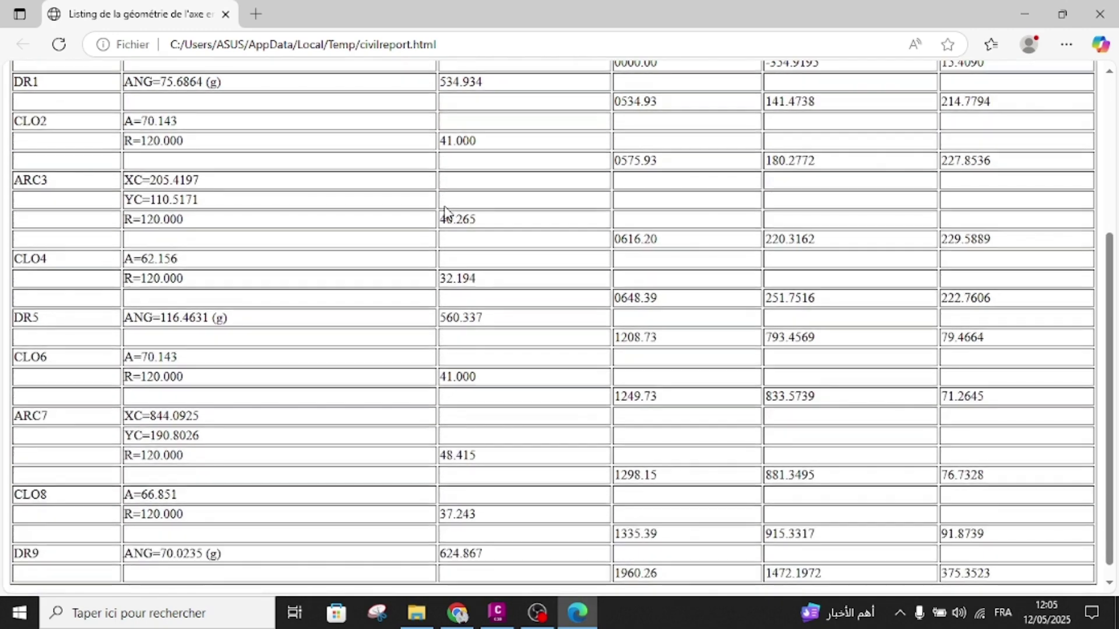
scroll(446, 213, "down", 1)
scroll(446, 211, "up", 5)
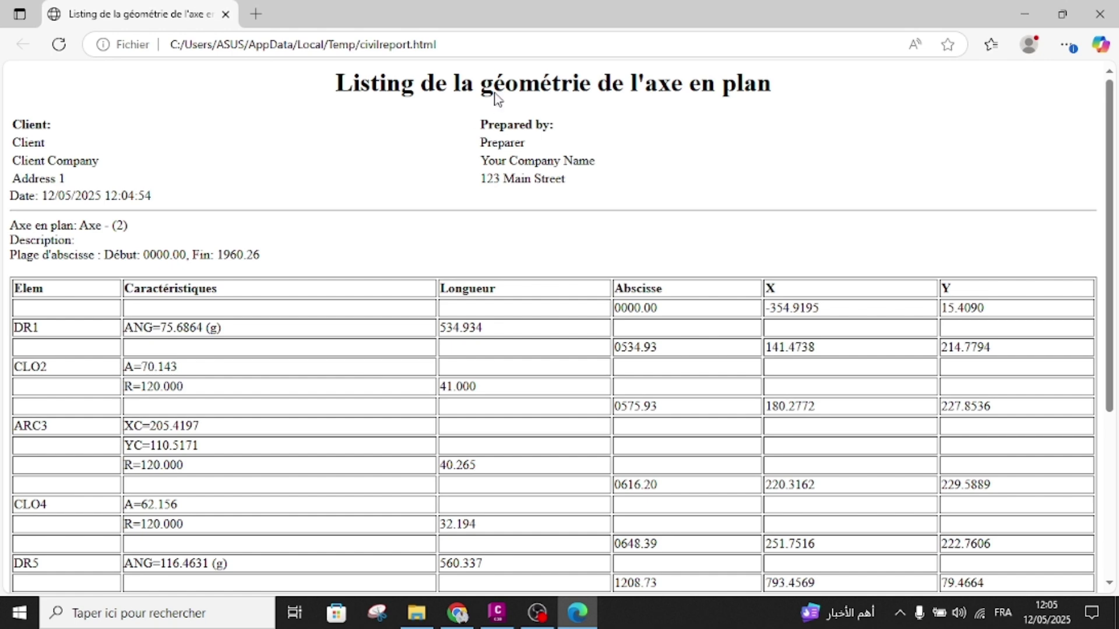
Step: Copy the listing's address, create a blank workbook in Excel and try to import data from the web
left_click(483, 45)
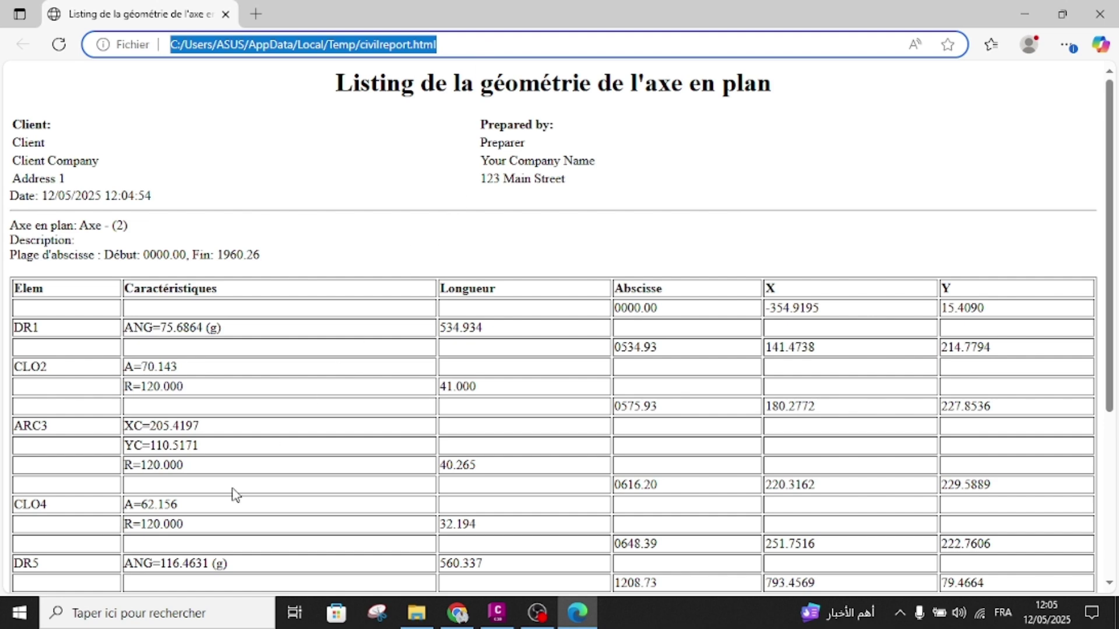
left_click(158, 613)
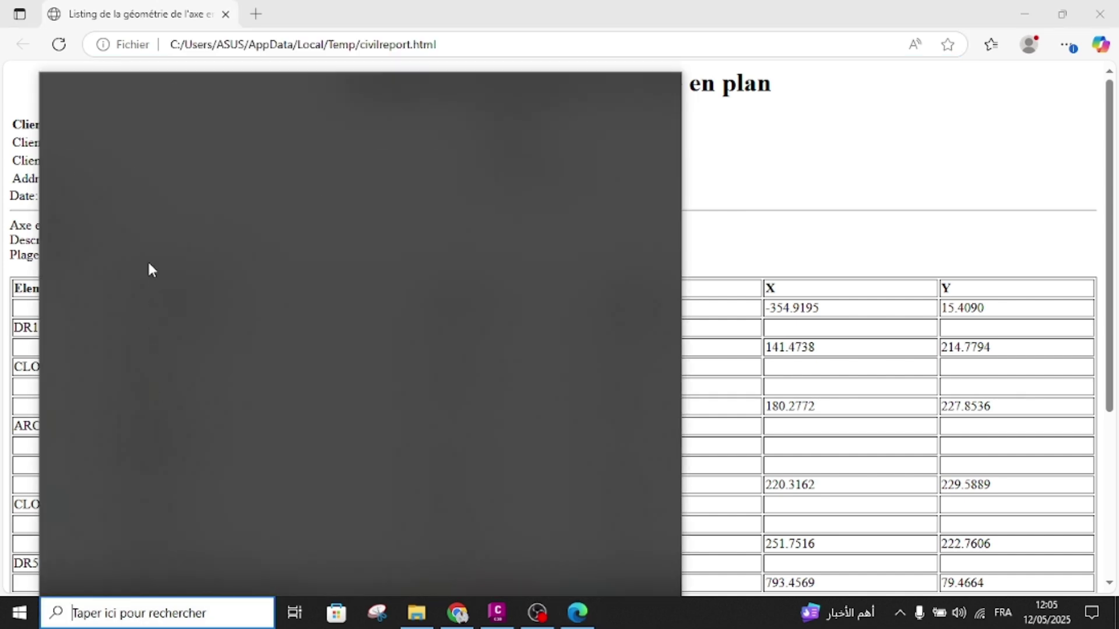
left_click(103, 340)
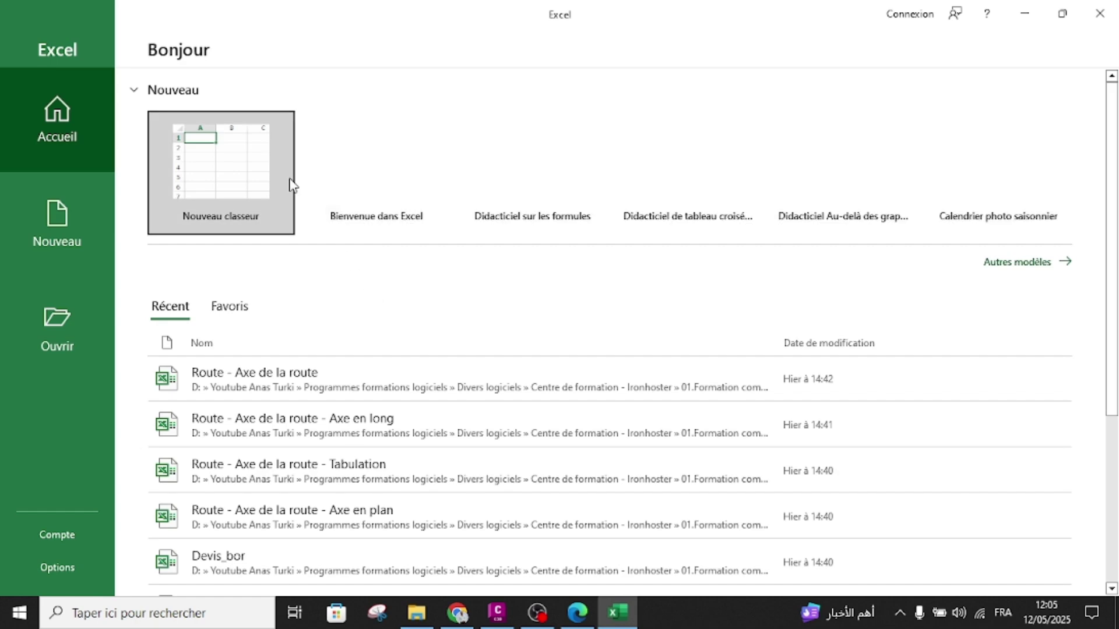
left_click(215, 176)
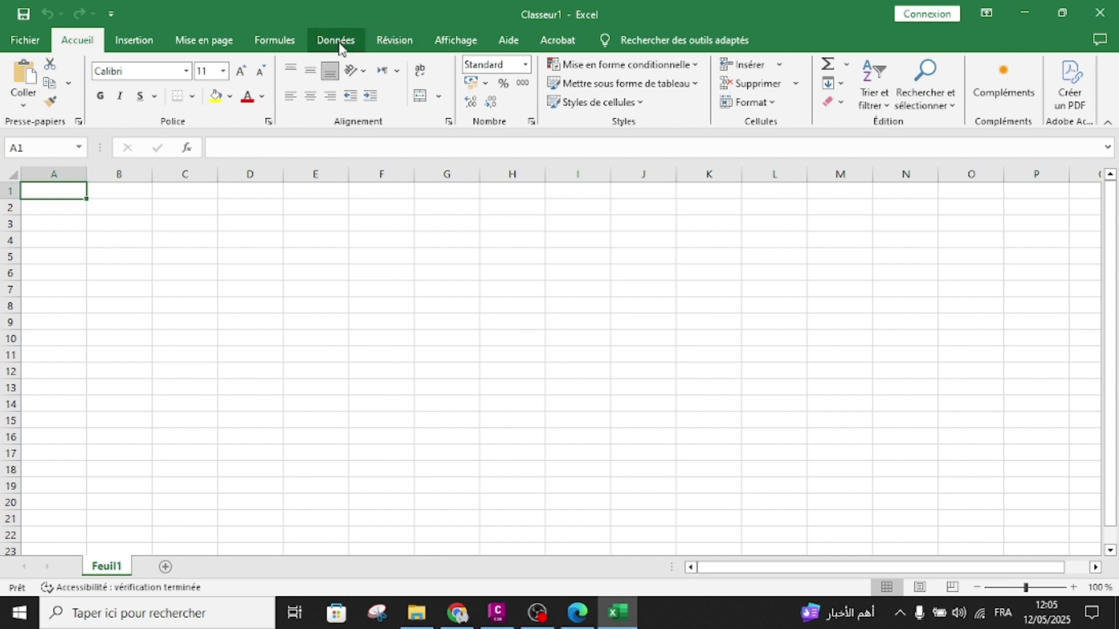
left_click(334, 39)
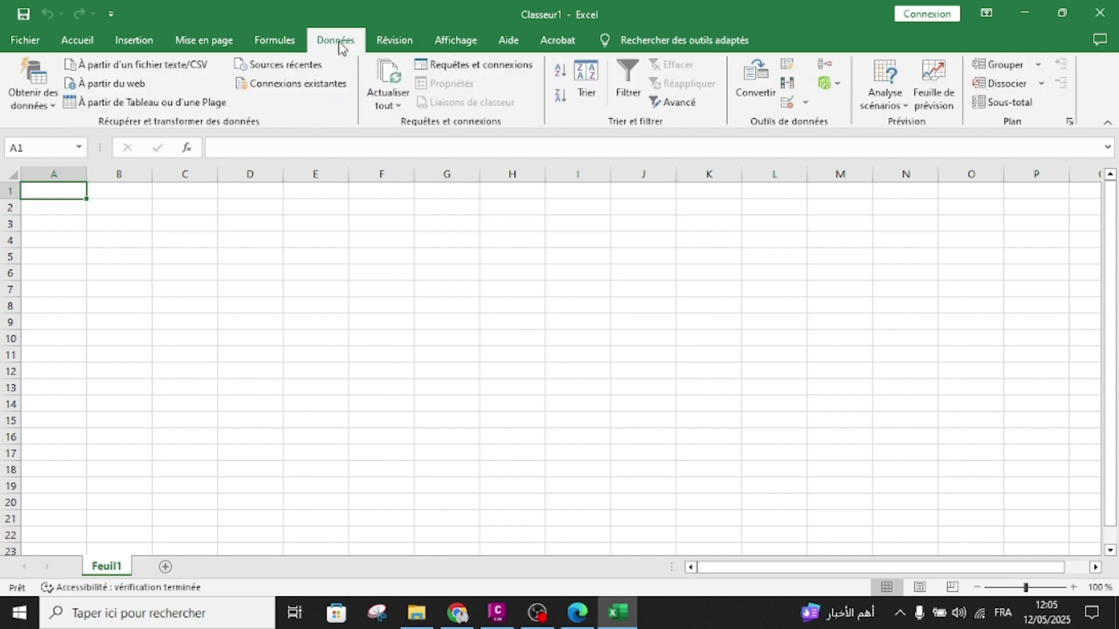
left_click(93, 85)
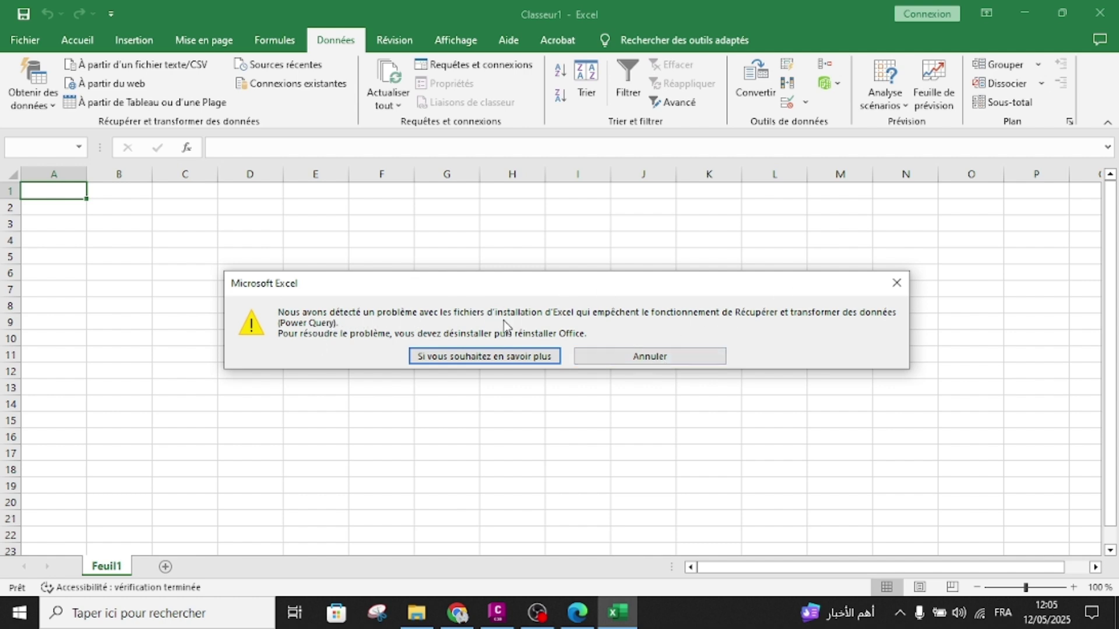
left_click(897, 284)
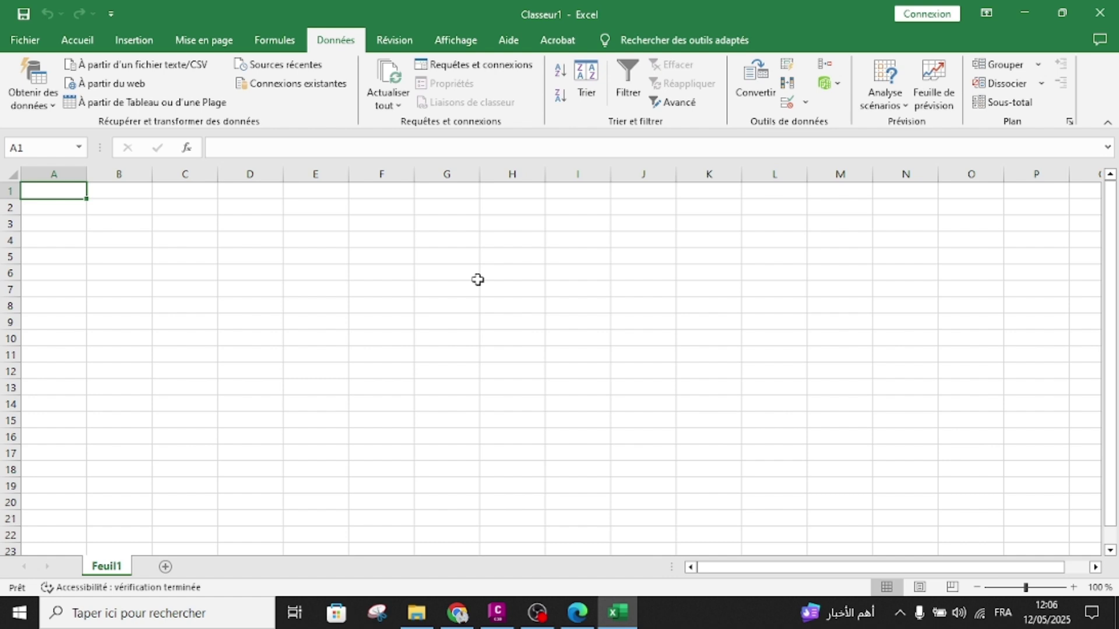
Step: Copy the entire listing from the browser, paste it into the blank Excel workbook at cell A1 and review it
left_click(576, 611)
left_click(336, 174)
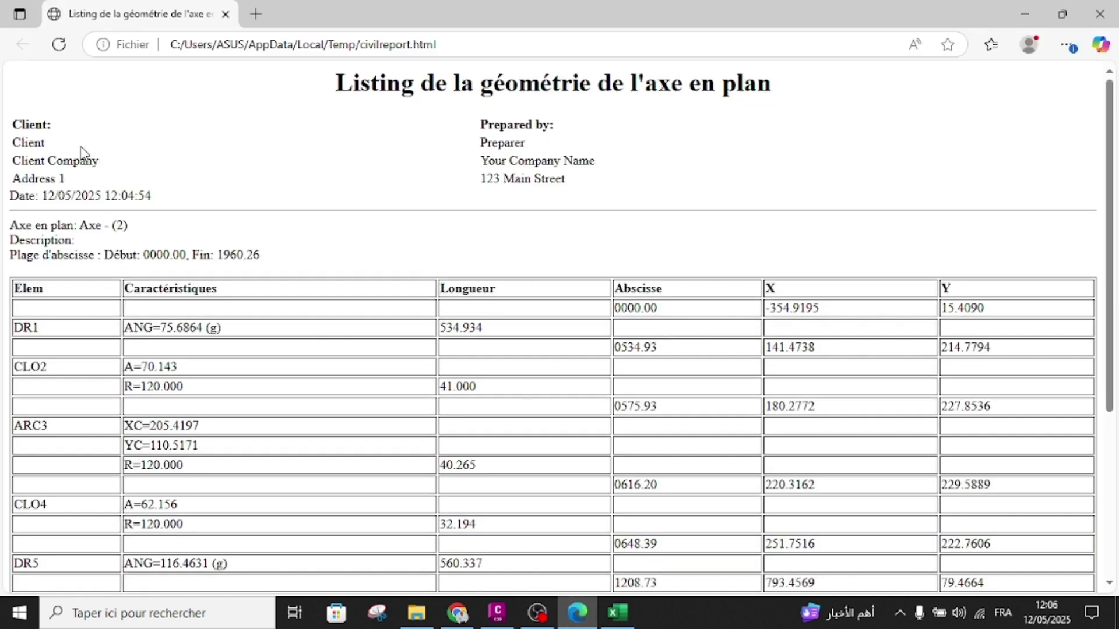
key("ctrl+a")
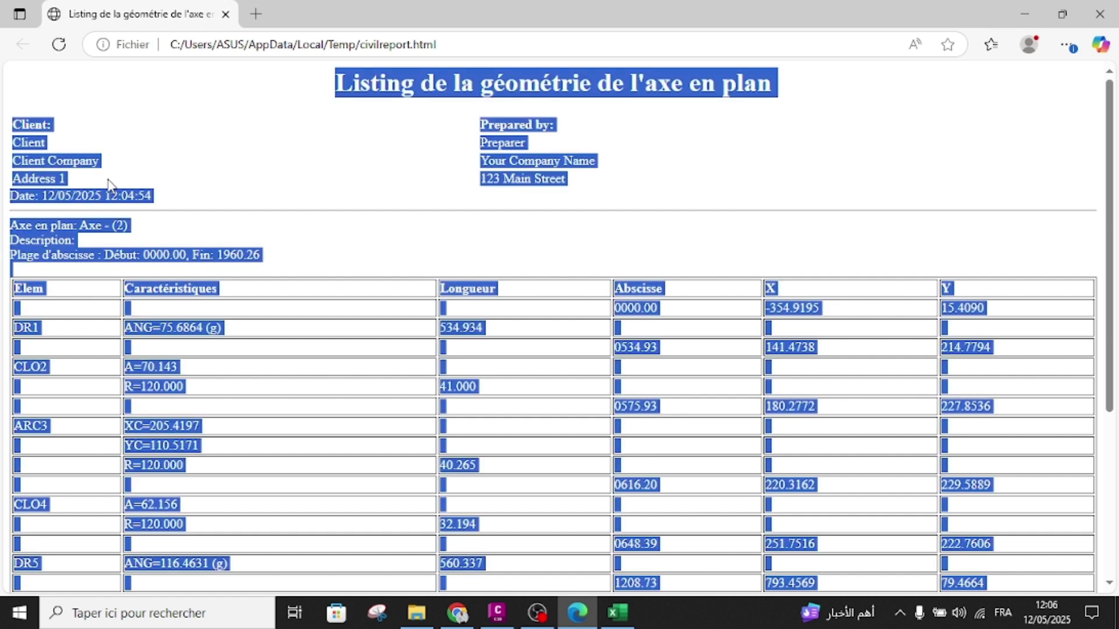
left_click(618, 612)
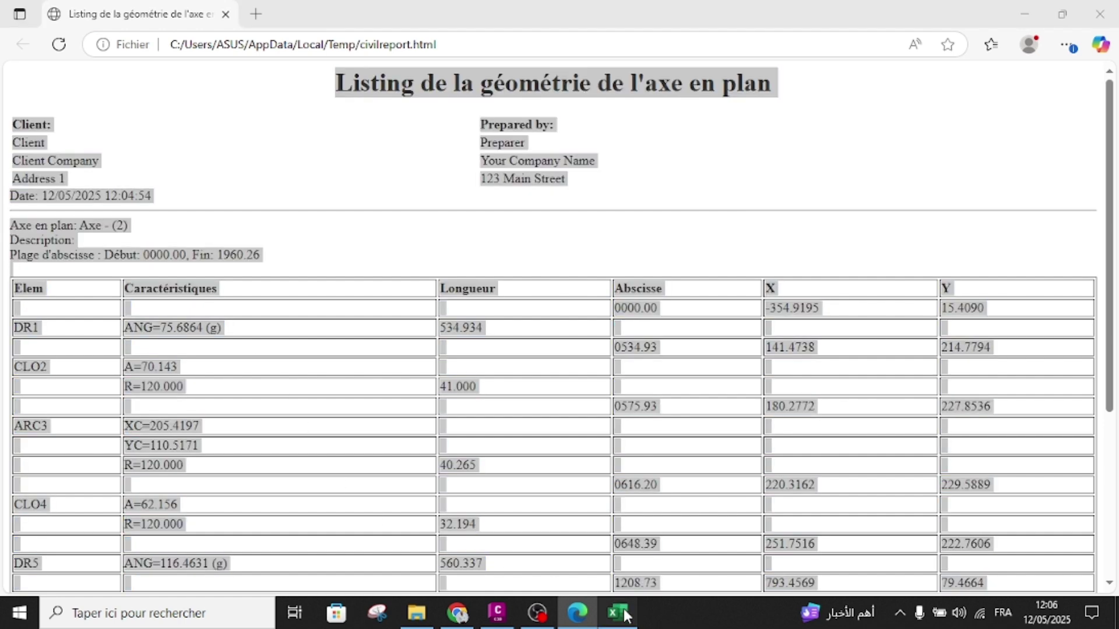
key("ctrl+v")
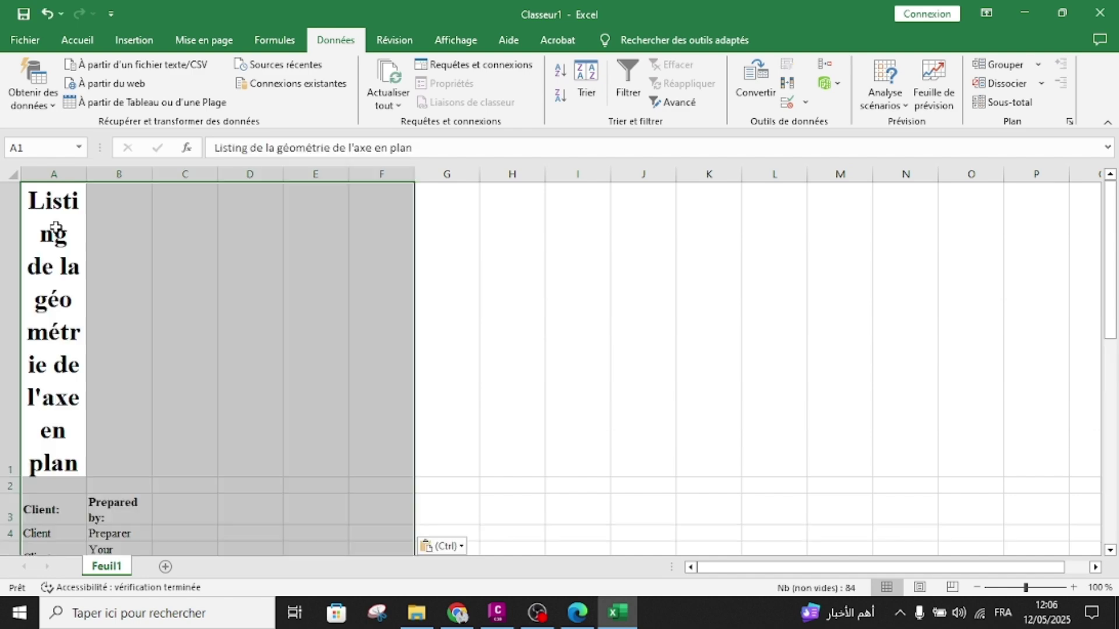
left_click(503, 266)
scroll(339, 354, "down", 8)
scroll(339, 354, "up", 8)
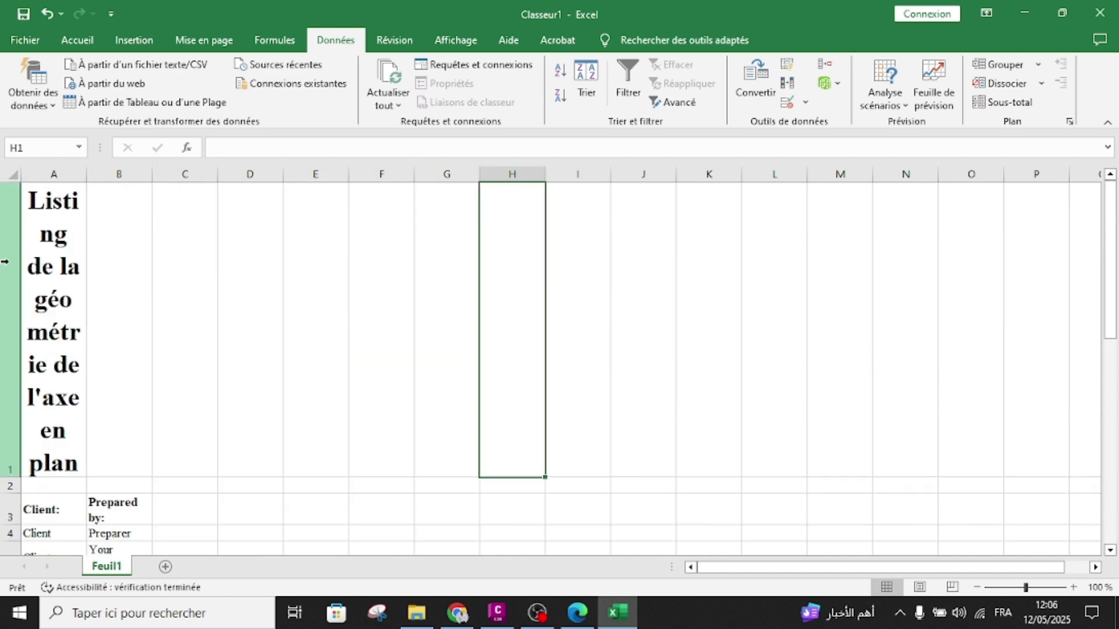
Step: Merge and center the listing's title across cells A1 to F1
left_click_drag(60, 230, 402, 186)
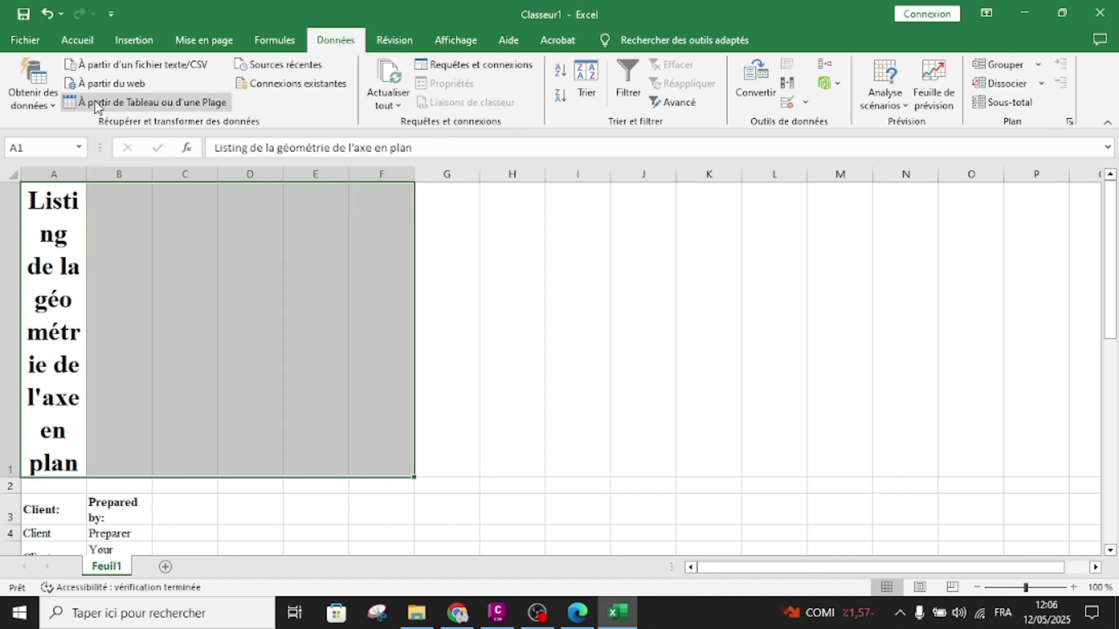
left_click(77, 40)
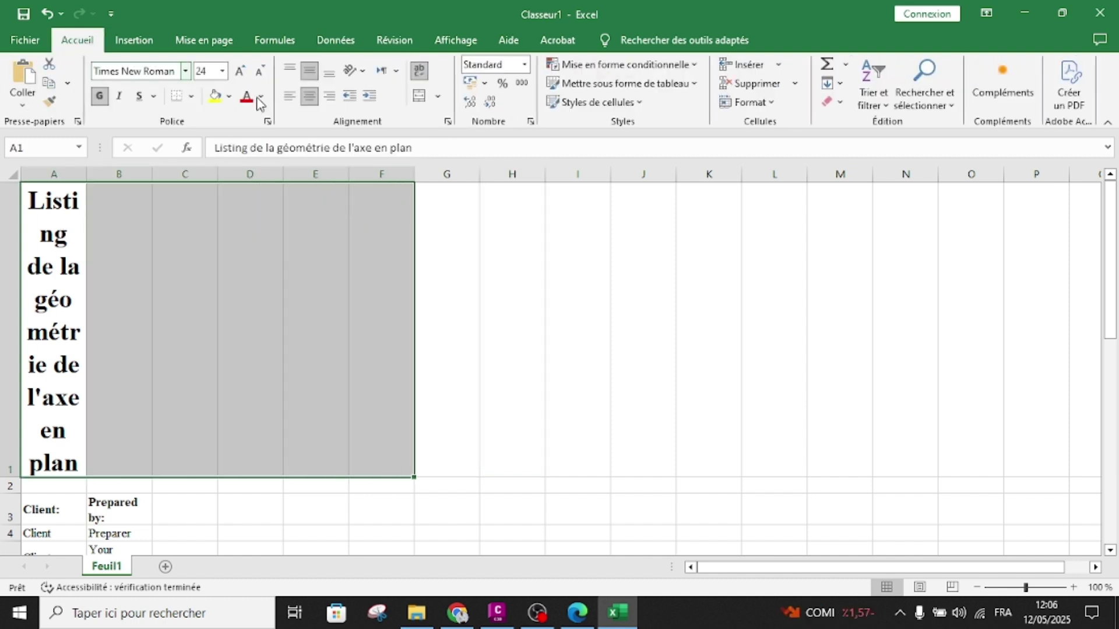
left_click(420, 96)
left_click(517, 332)
scroll(407, 310, "down", 8)
scroll(321, 338, "down", 4)
scroll(321, 338, "up", 10)
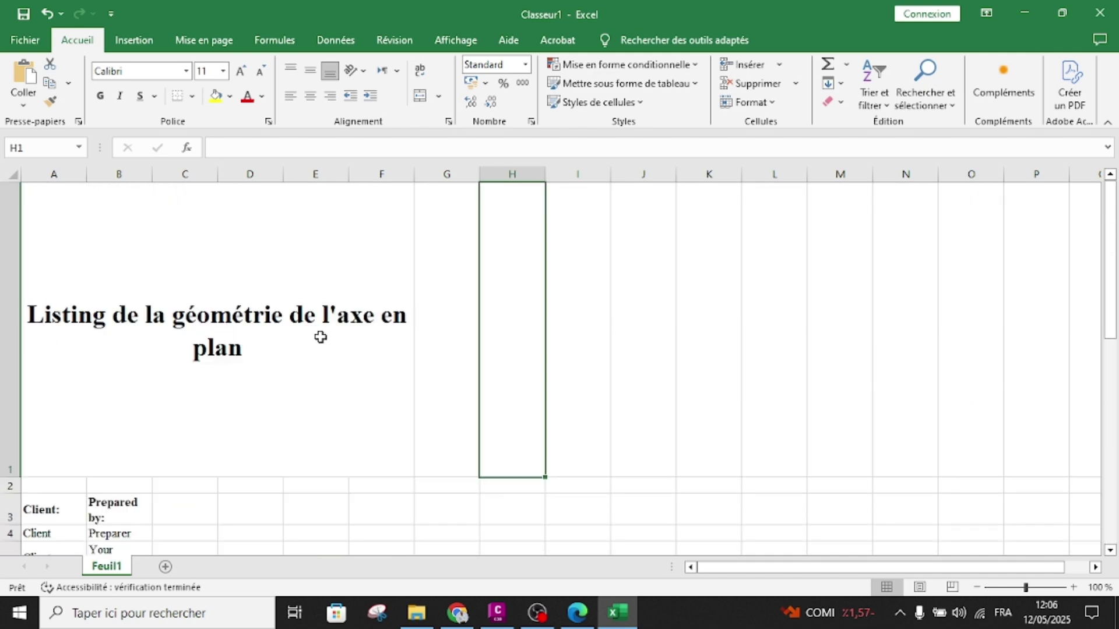
left_click(591, 259)
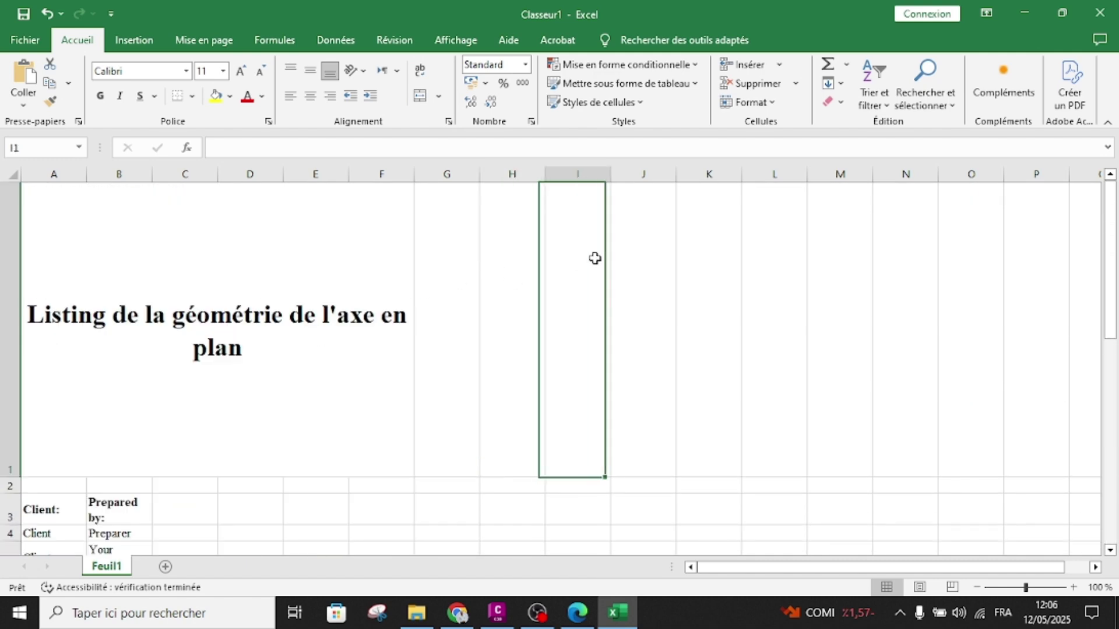
Step: Close the Excel workbook without saving, and close the browser listing and the report generator
left_click(1099, 13)
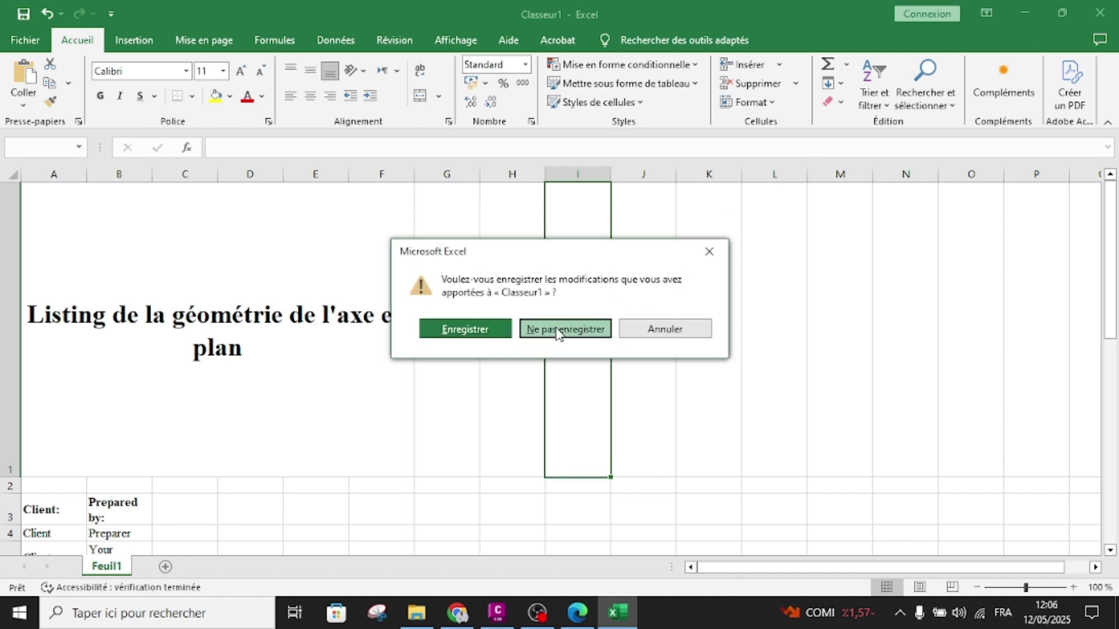
left_click(562, 329)
left_click(523, 219)
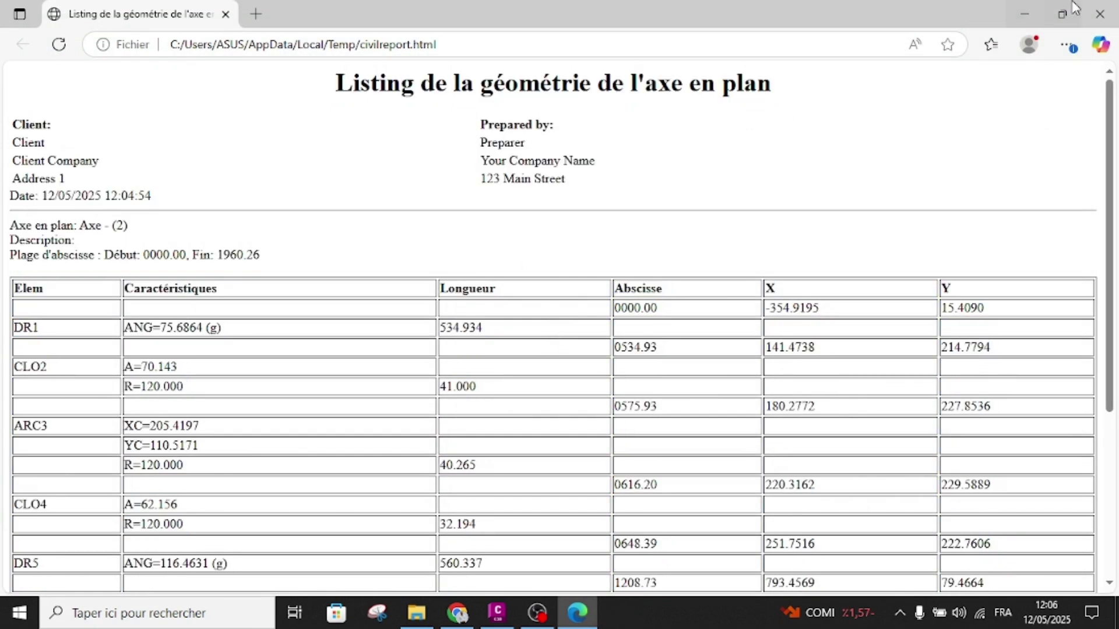
left_click(1105, 13)
left_click(798, 442)
Step: Open Project Explorer in Civil 3D and start a quick report to file for the alignment Axe - (2)
left_click(292, 242)
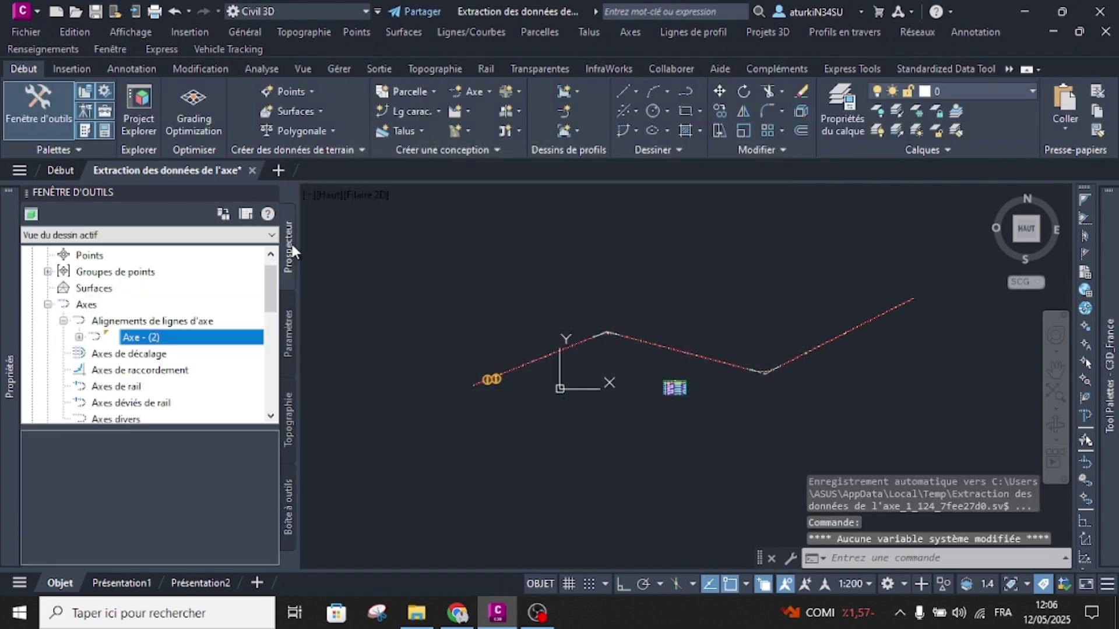
right_click(140, 341)
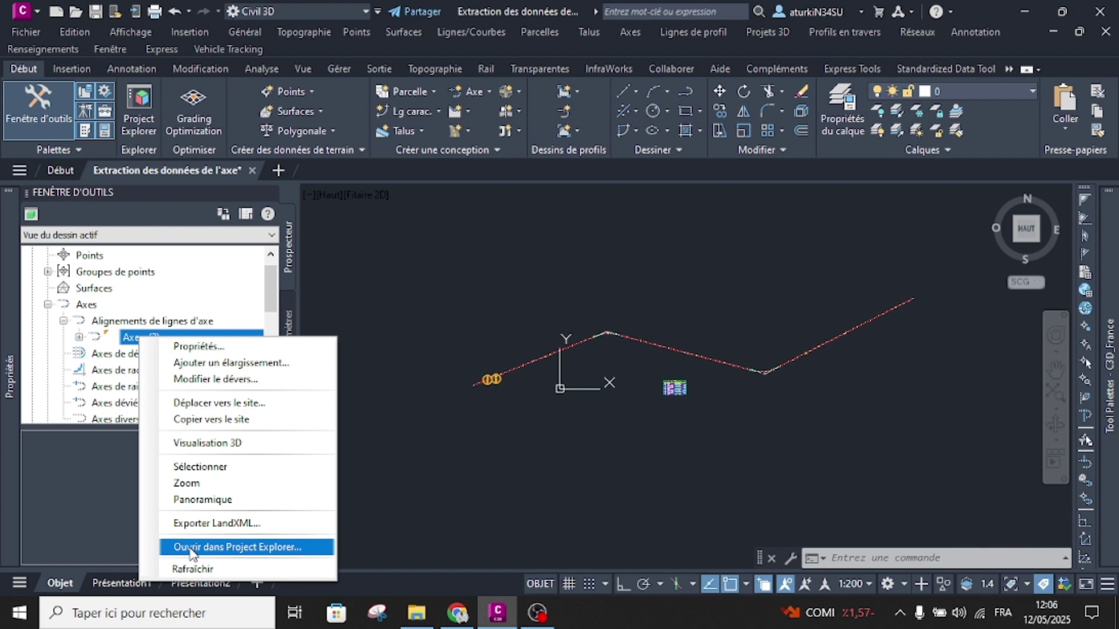
left_click(139, 111)
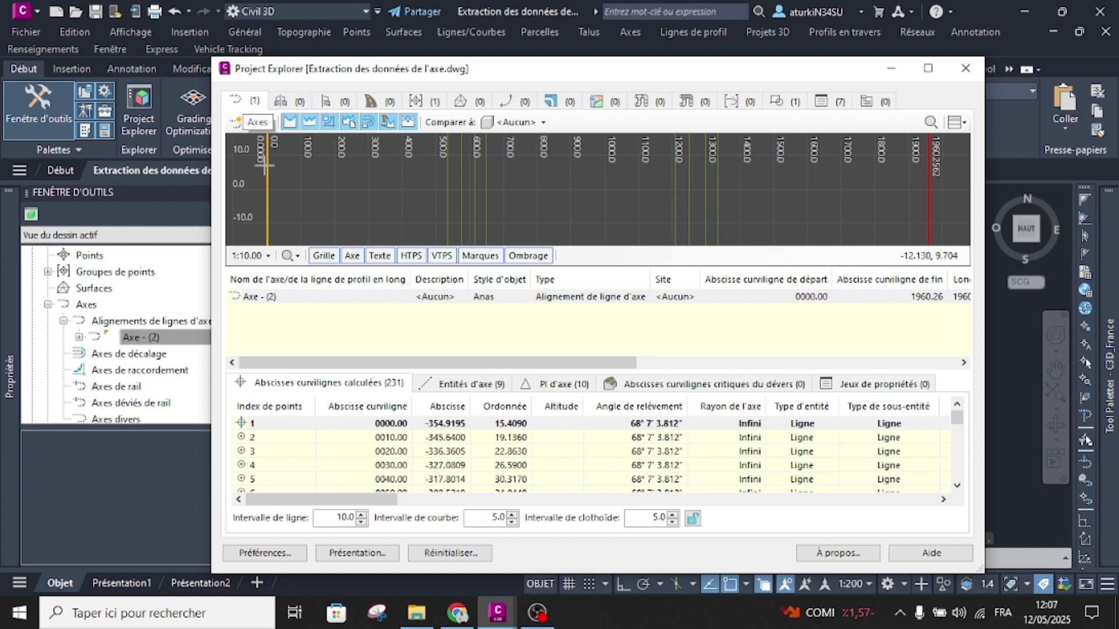
left_click(267, 300)
right_click(267, 298)
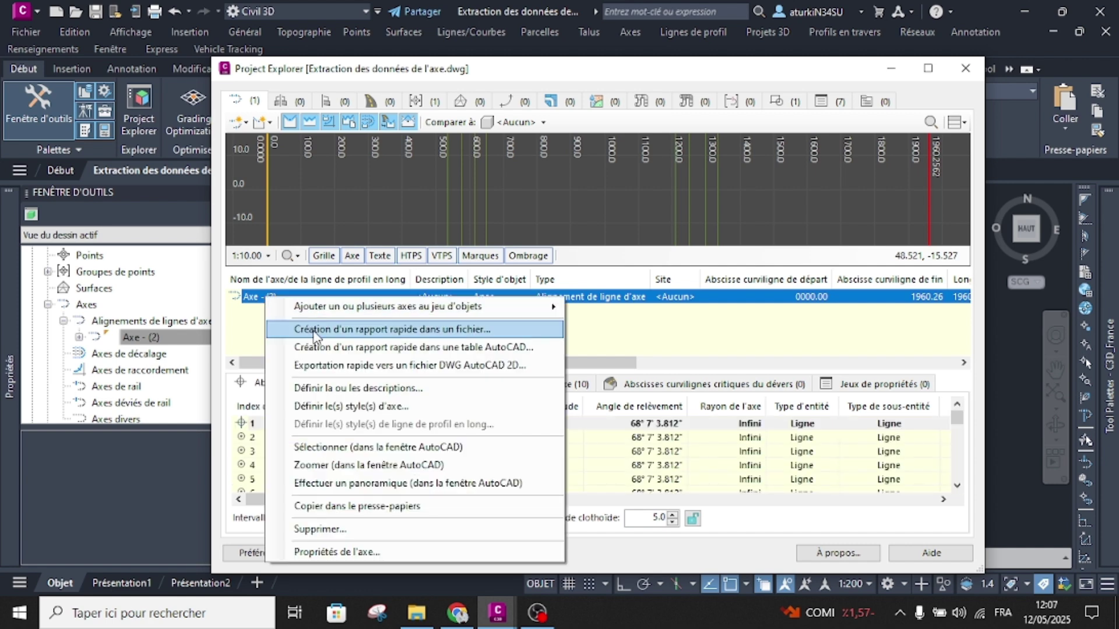
left_click(315, 330)
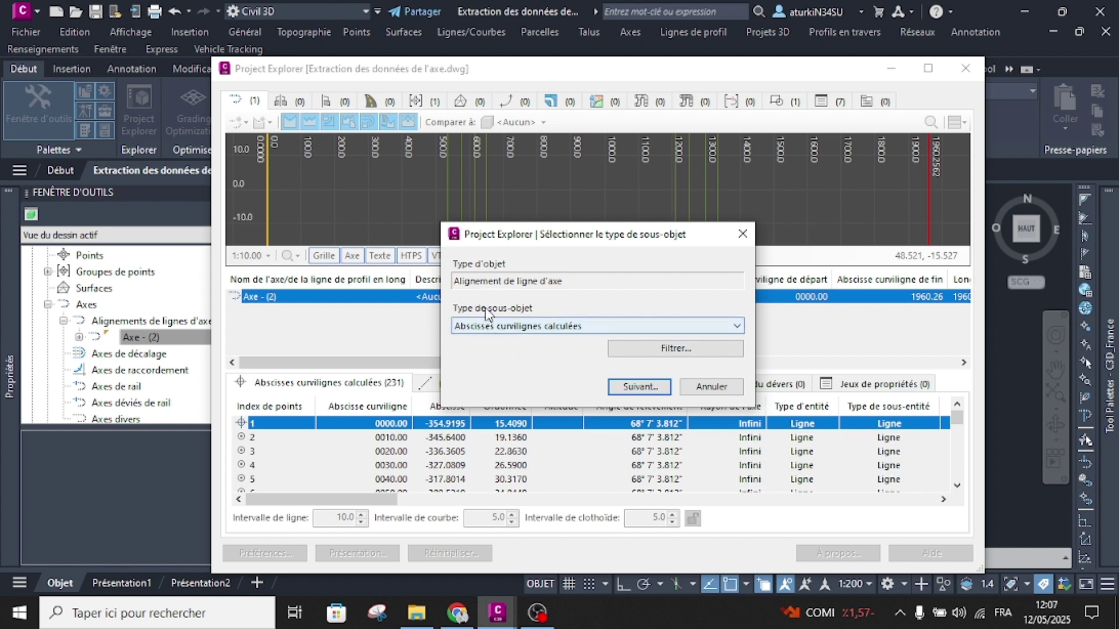
Step: Keep Abscisses curvilignes calculées as the report's sub-object type, without limiting the station range, and proceed to the report settings
left_click(540, 326)
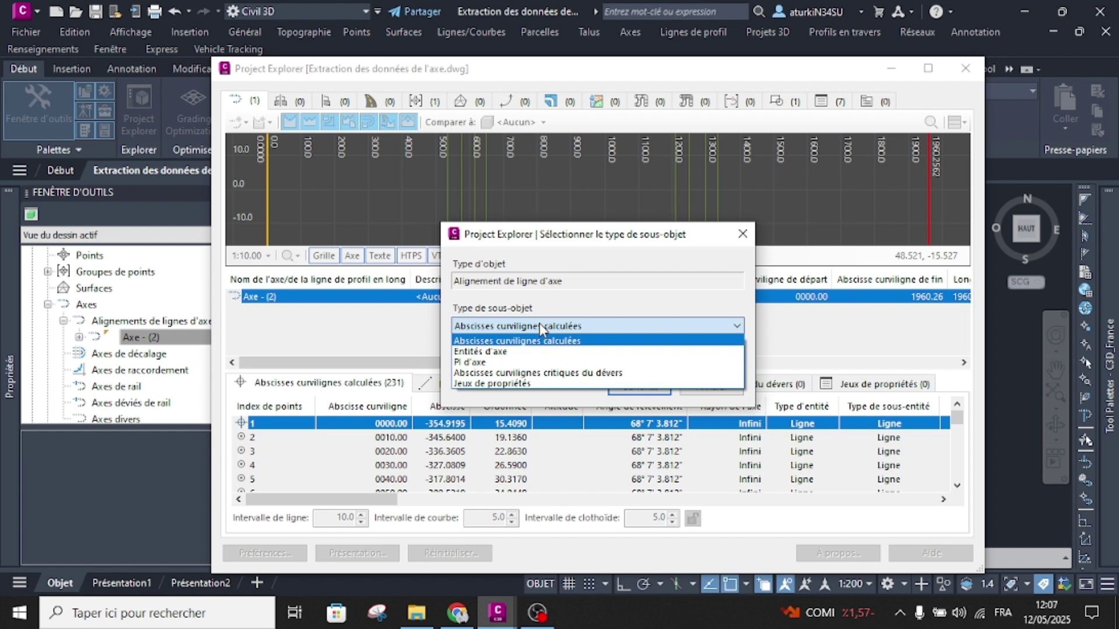
left_click(539, 324)
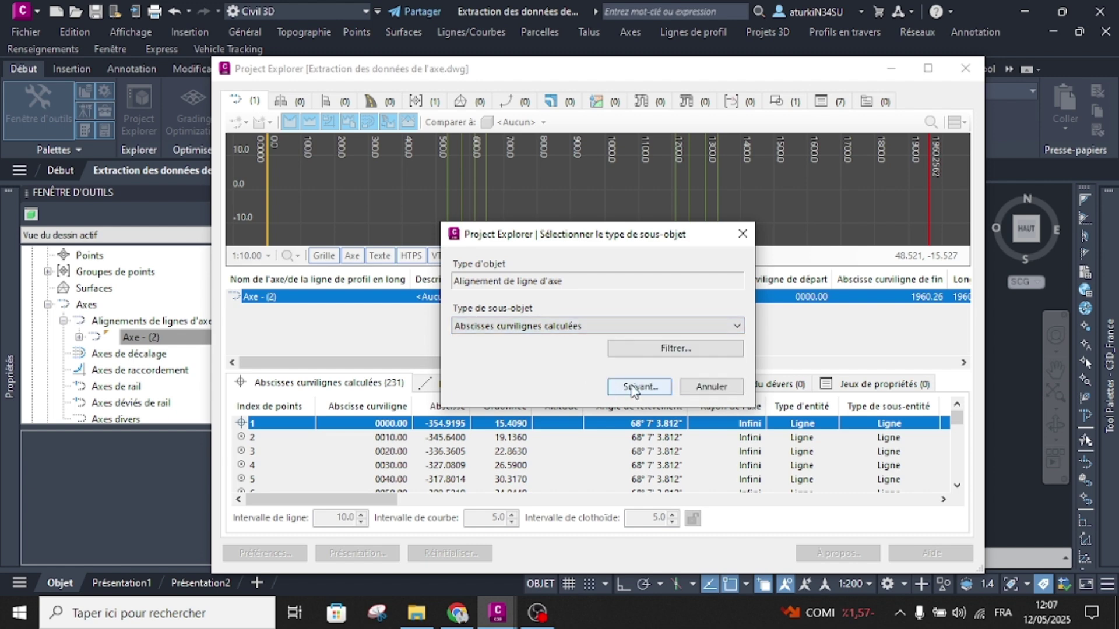
left_click(651, 348)
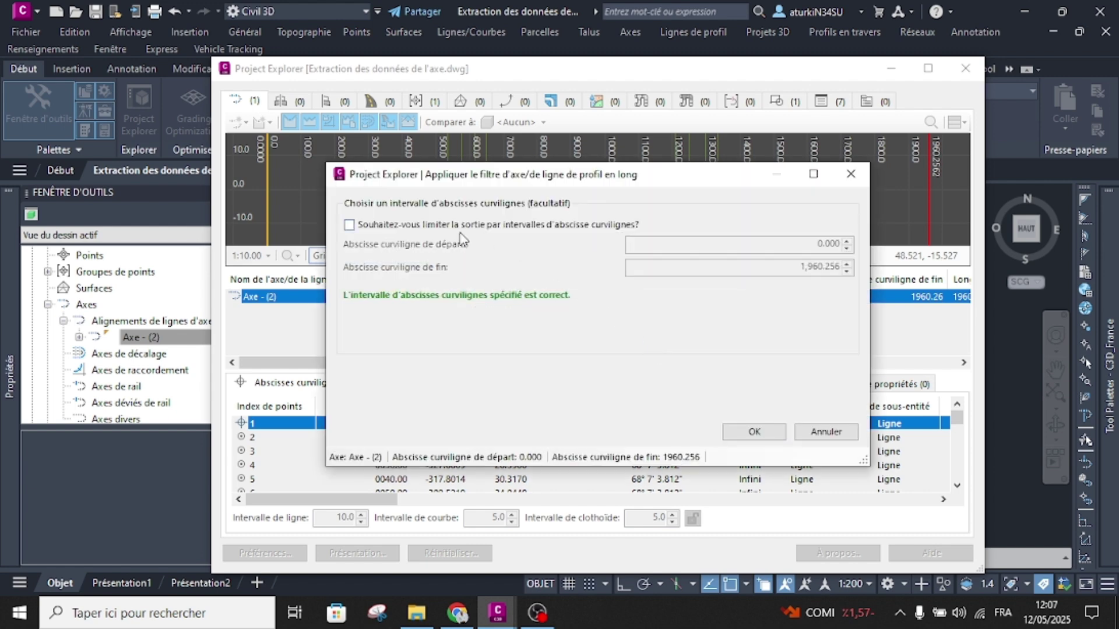
left_click(755, 432)
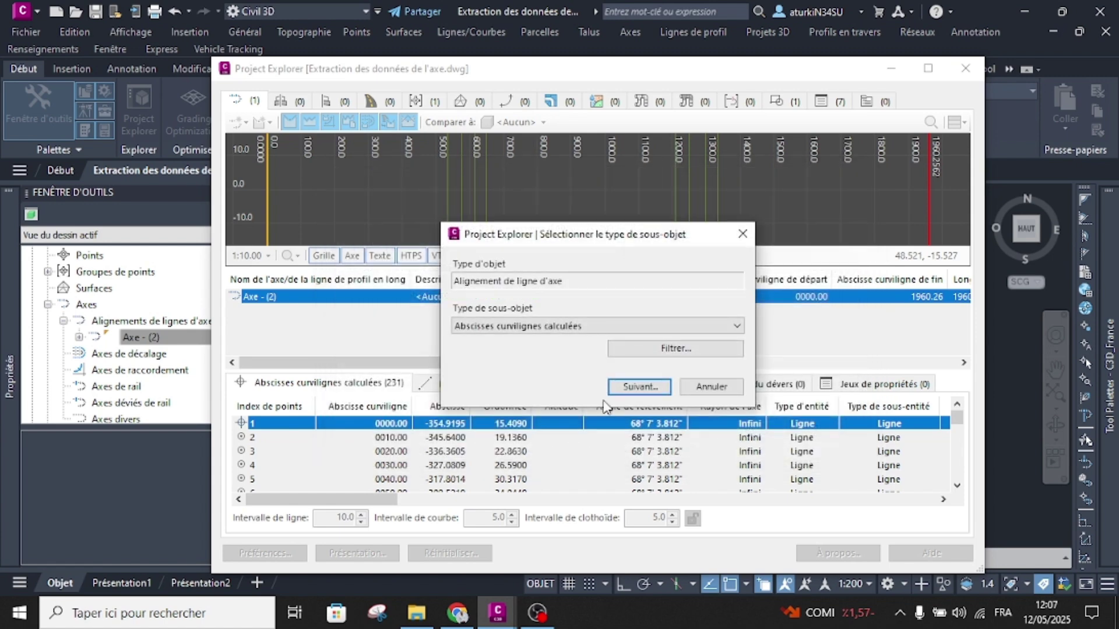
left_click(640, 387)
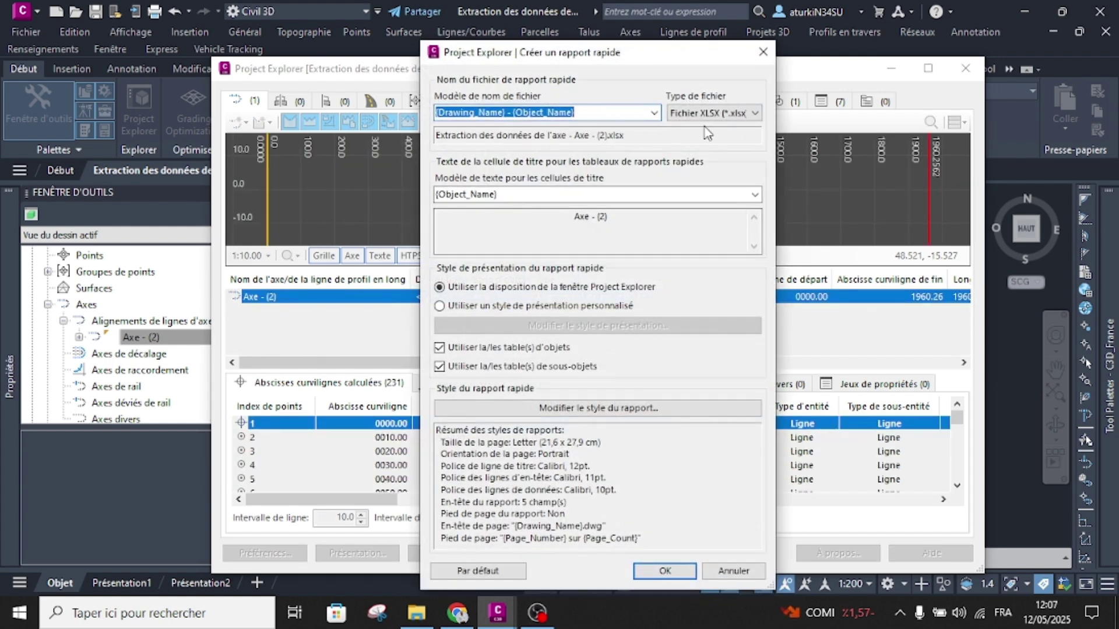
Step: Keep XLSX as the quick report's file type and accept the report settings
left_click(721, 113)
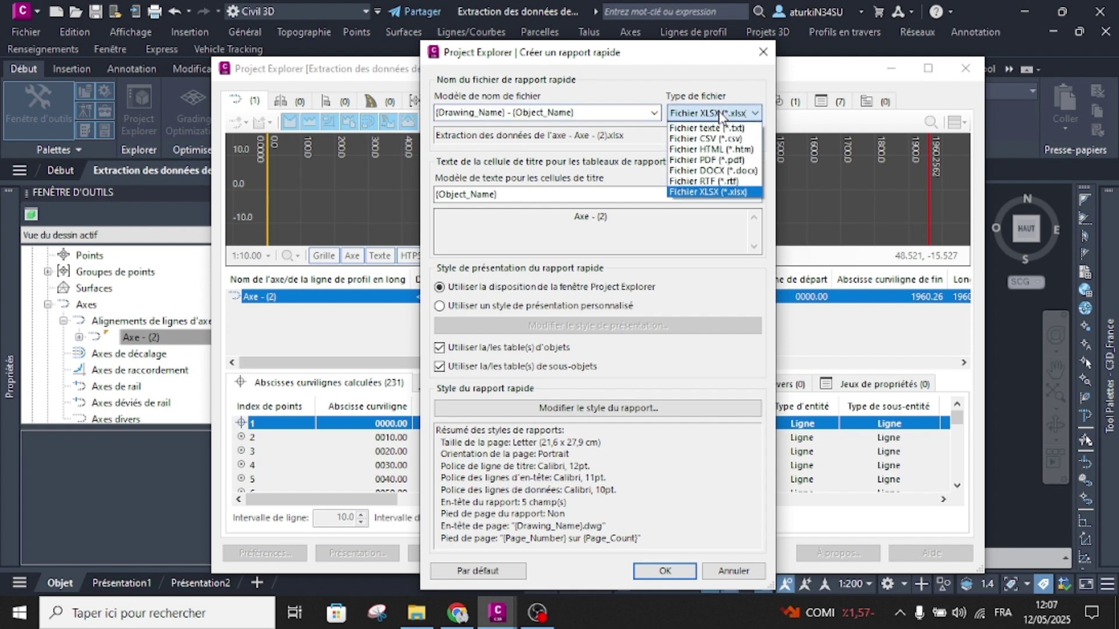
left_click(723, 113)
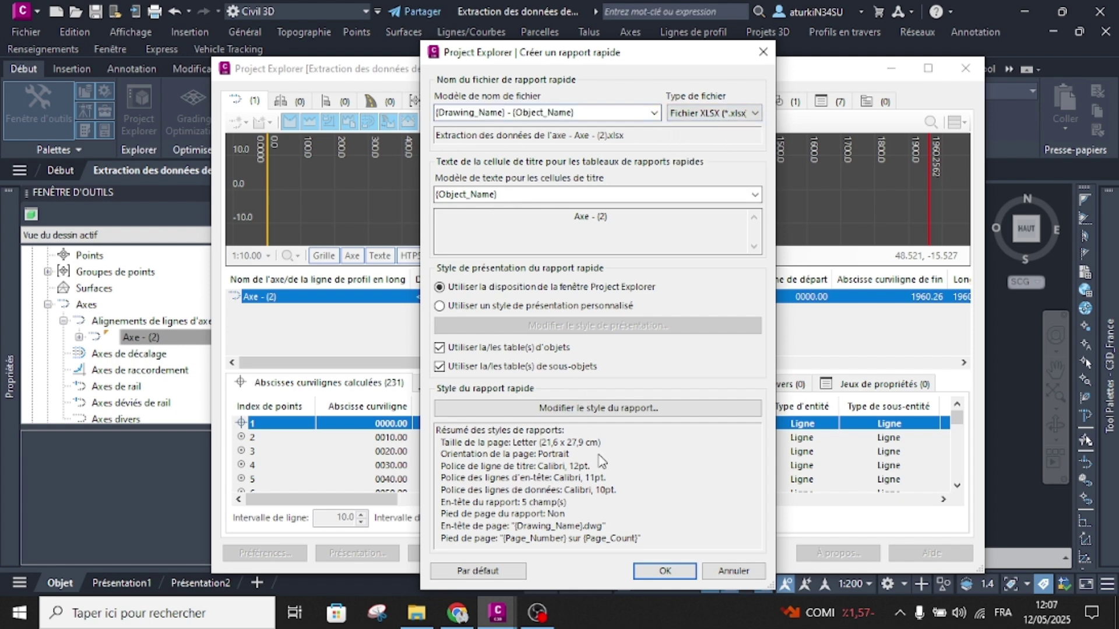
left_click(664, 570)
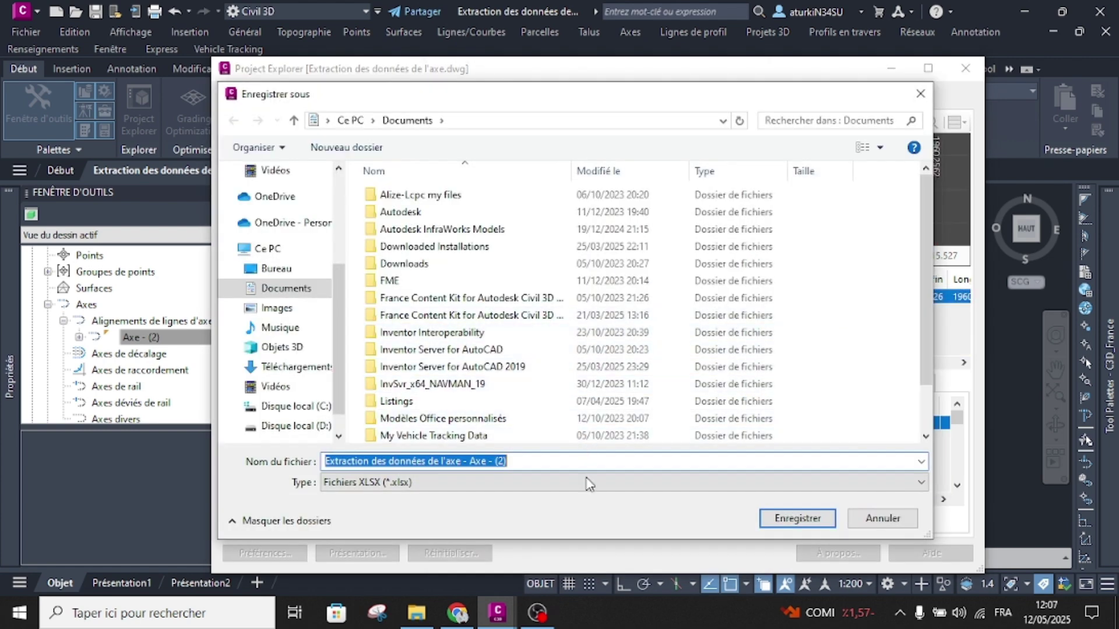
Step: Switch to File Explorer, copy the full path of the 05-extraction des données folder, and return to the report's save dialog
left_click(434, 616)
left_click(679, 51)
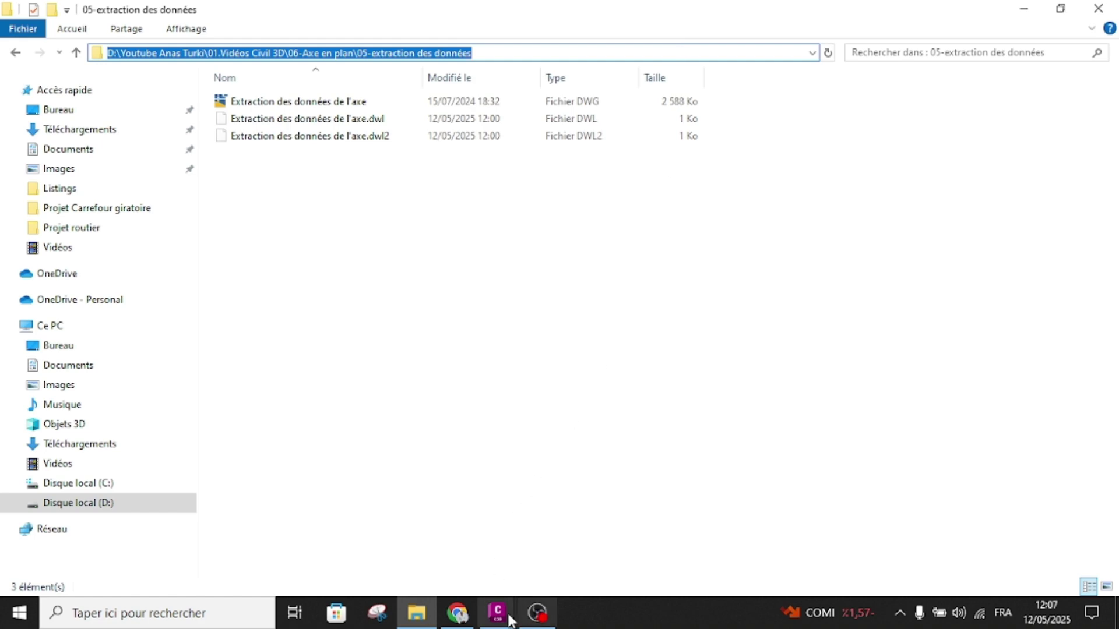
mouse_move(499, 615)
left_click(568, 541)
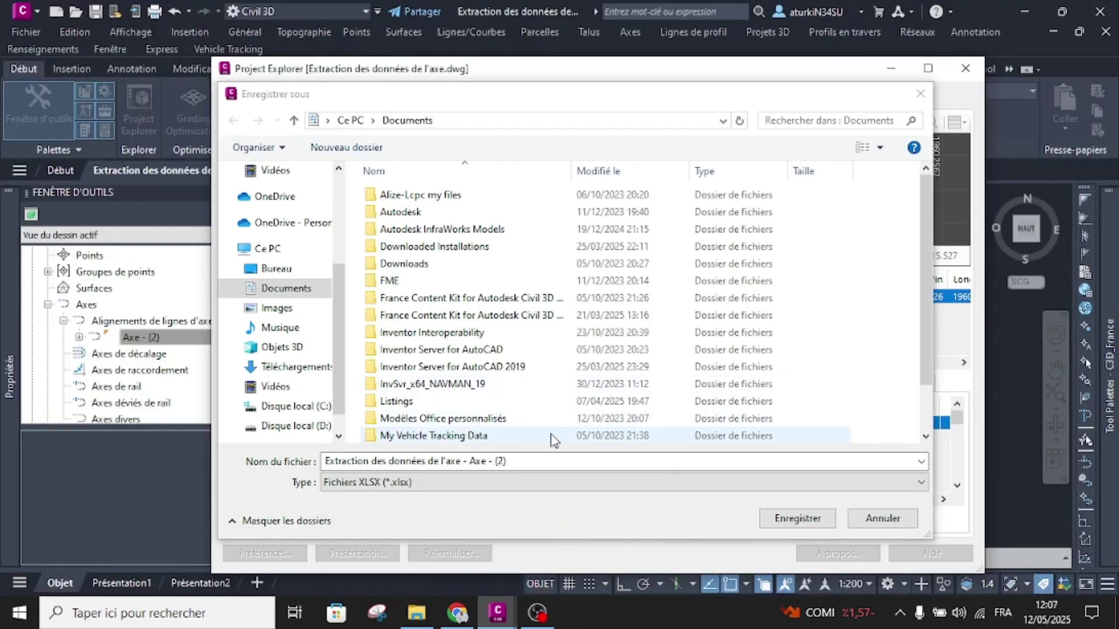
Step: Save the XLSX report in the 05-extraction des données folder, keeping the name Extraction des données de l'axe - Axe - (2)
left_click(551, 468)
key("ctrl+a")
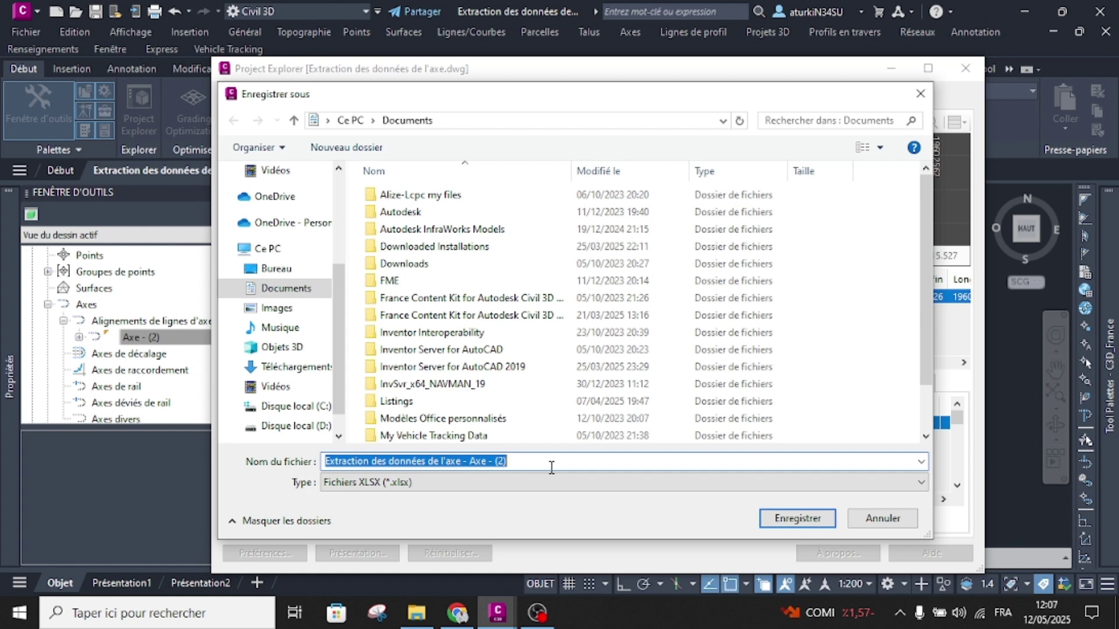
key("BackSpace")
type("D:\\Youtube Azure Tuto\\01.Vidéos Civil 3D\\06-Axe en plan\\05-extraction des données")
key("Return")
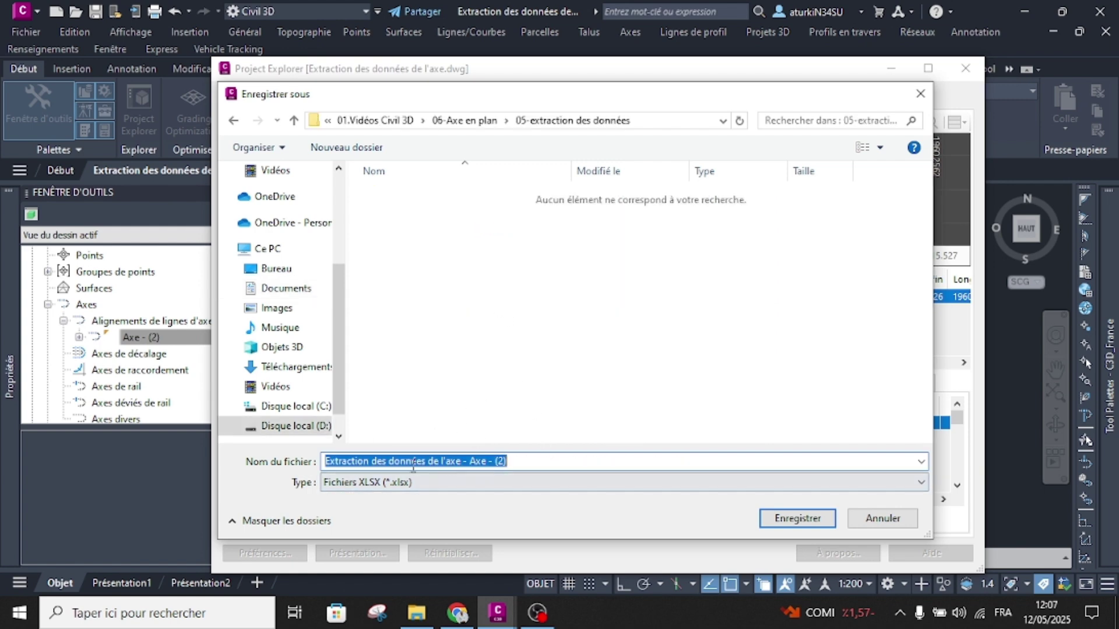
left_click(796, 517)
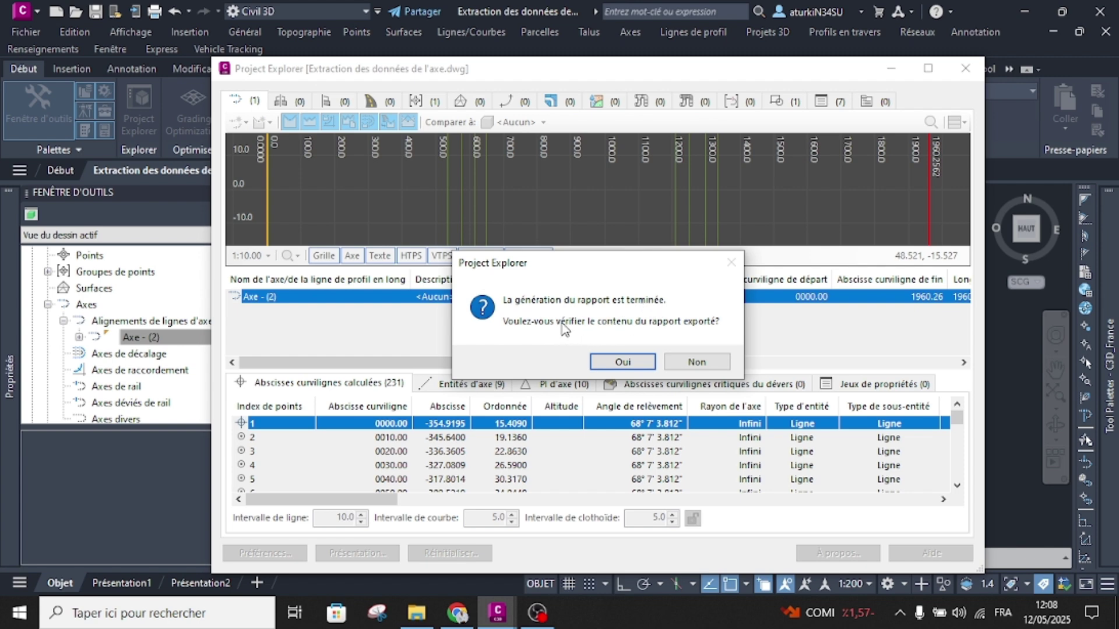
Step: Open the exported report in Excel and examine the Axe - (2) sheet's station, coordinate and remaining data columns
left_click(622, 362)
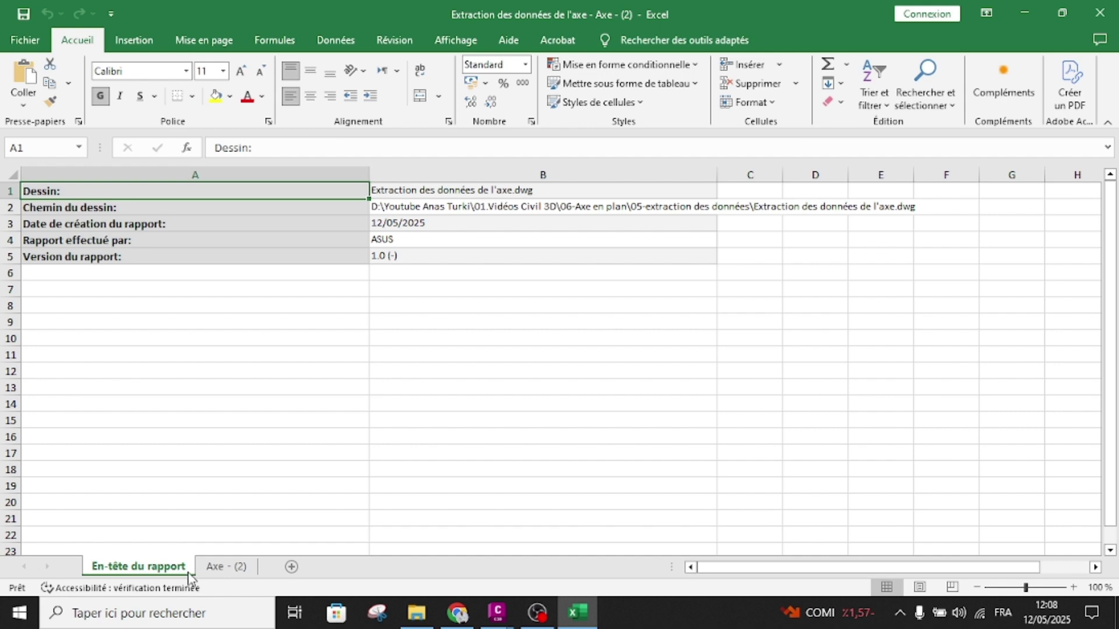
left_click(224, 568)
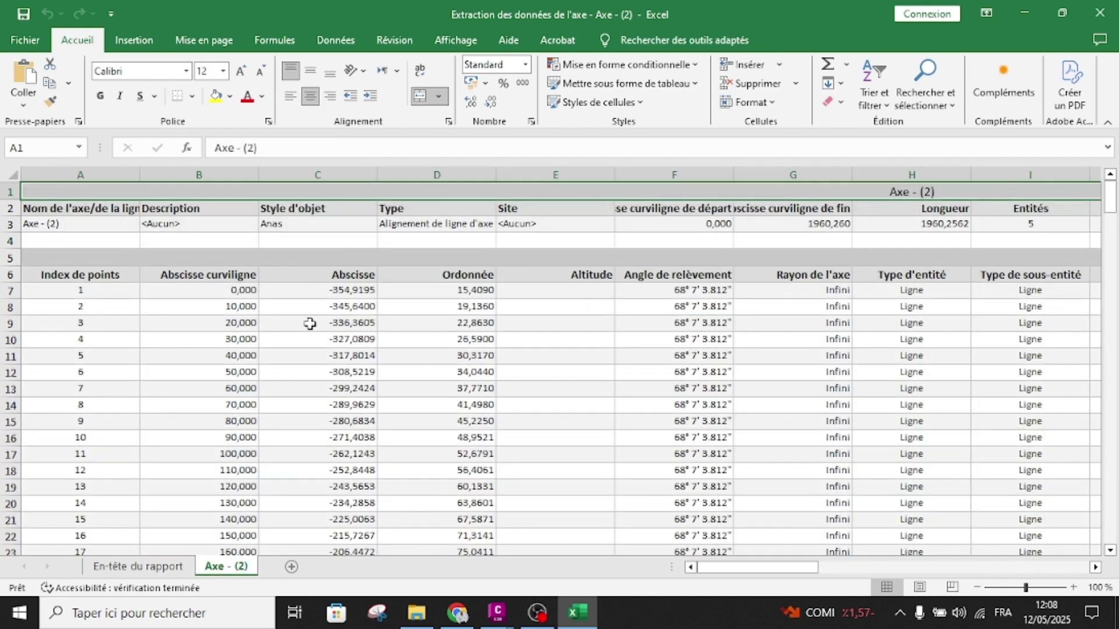
left_click(485, 327)
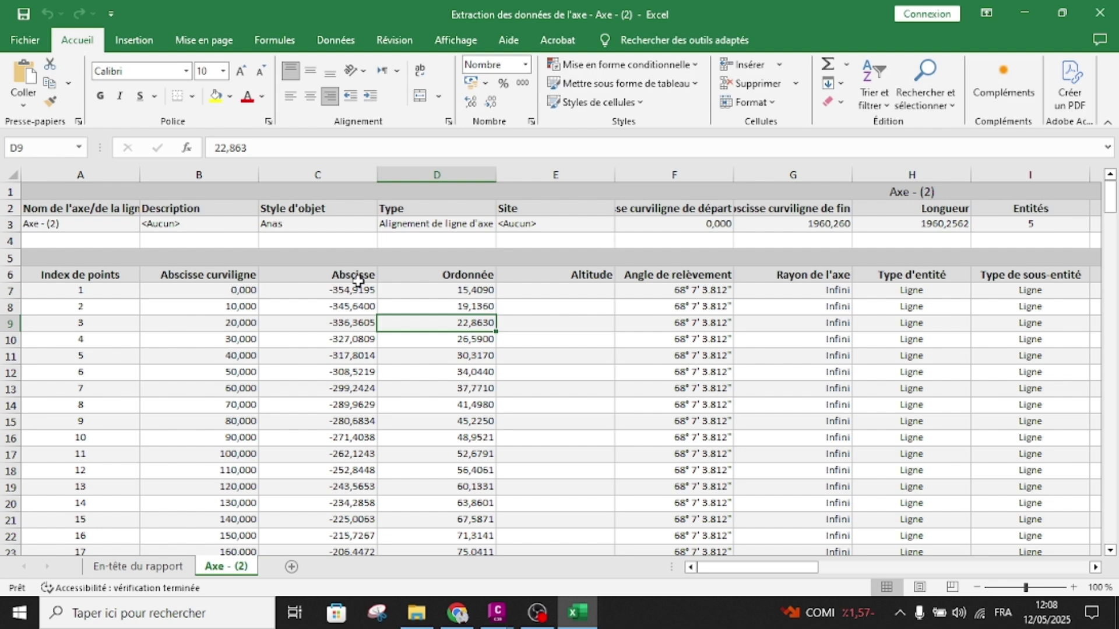
left_click_drag(782, 567, 1075, 542)
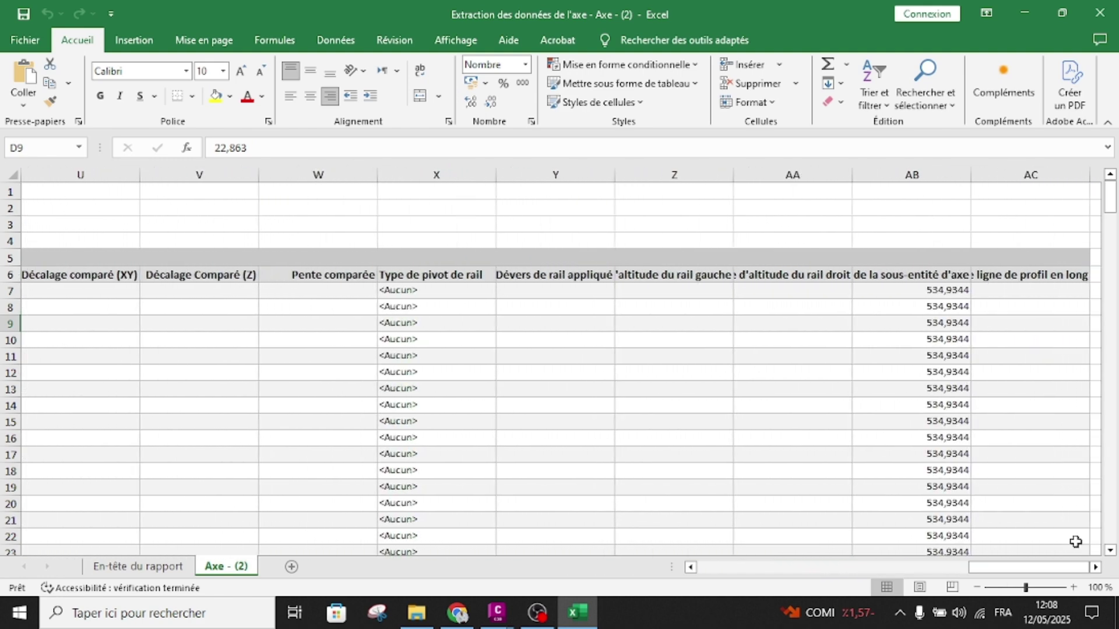
left_click(629, 389)
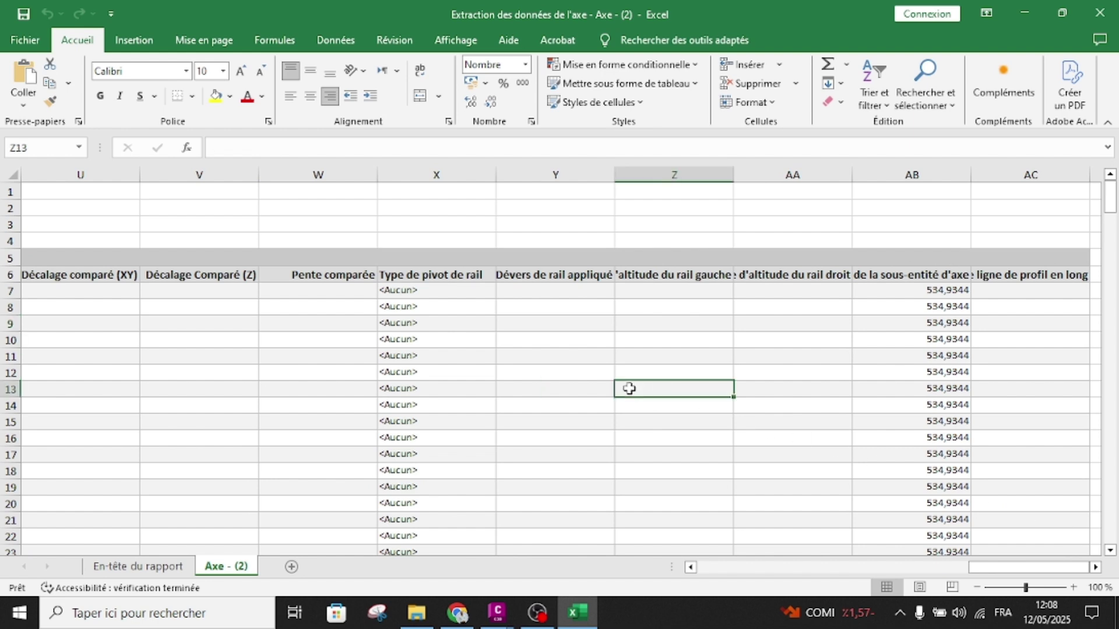
Step: Switch back to the Civil 3D drawing and close Project Explorer
left_click(497, 612)
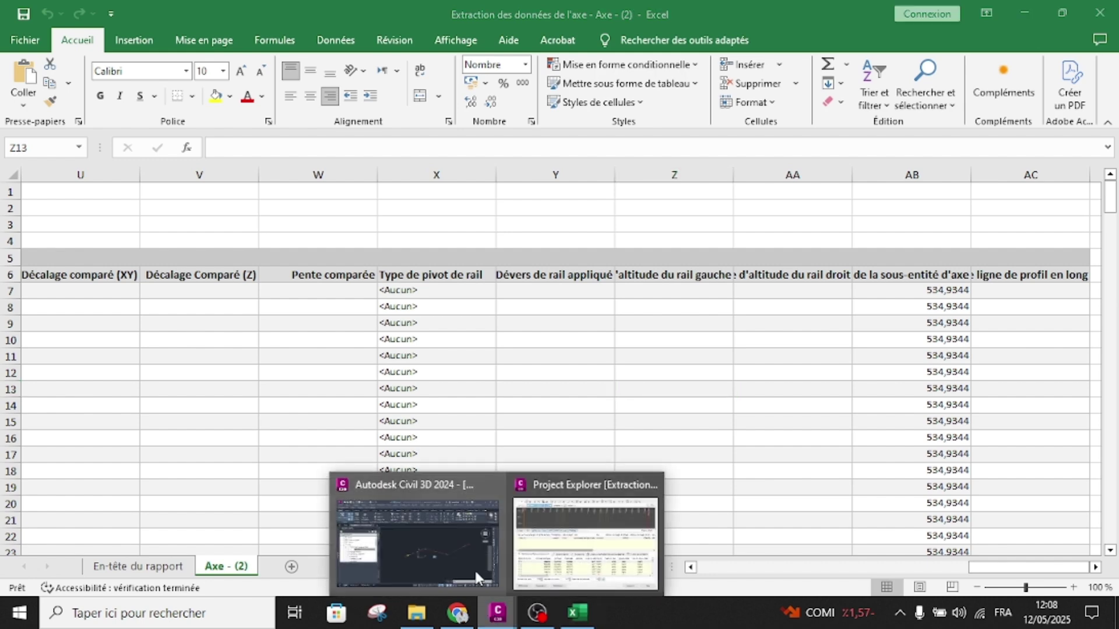
left_click(447, 539)
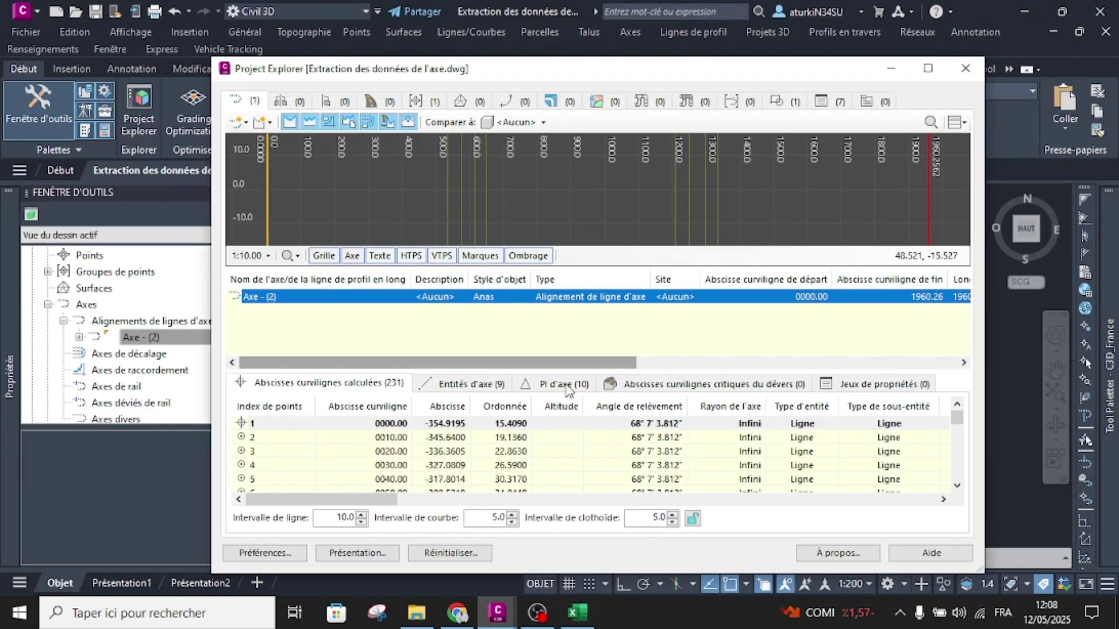
left_click(965, 79)
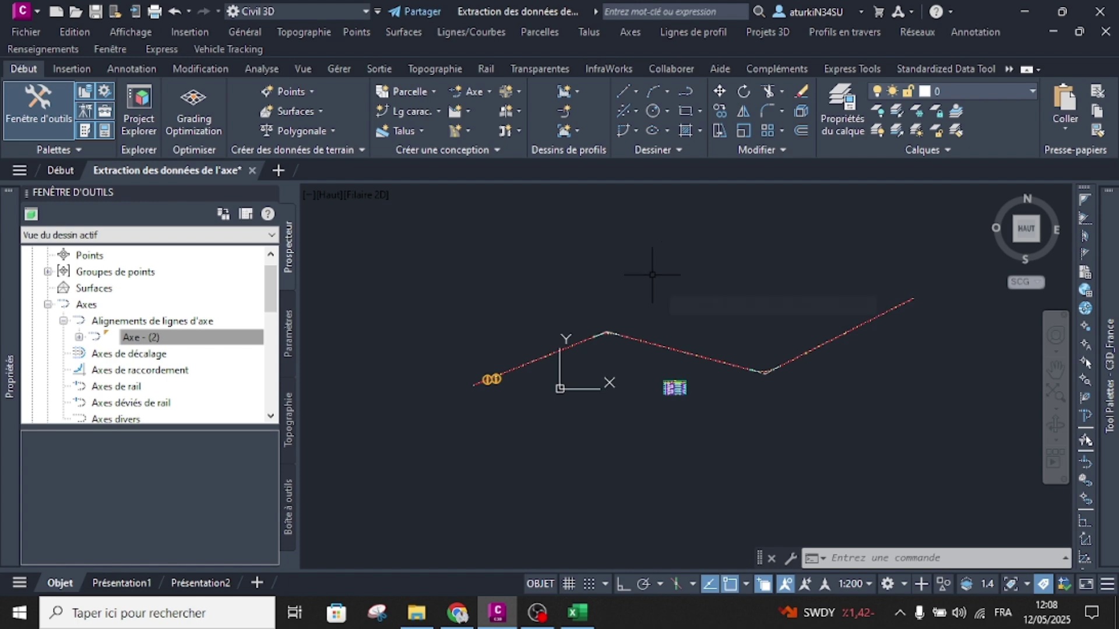
mouse_move(652, 275)
mouse_move(679, 261)
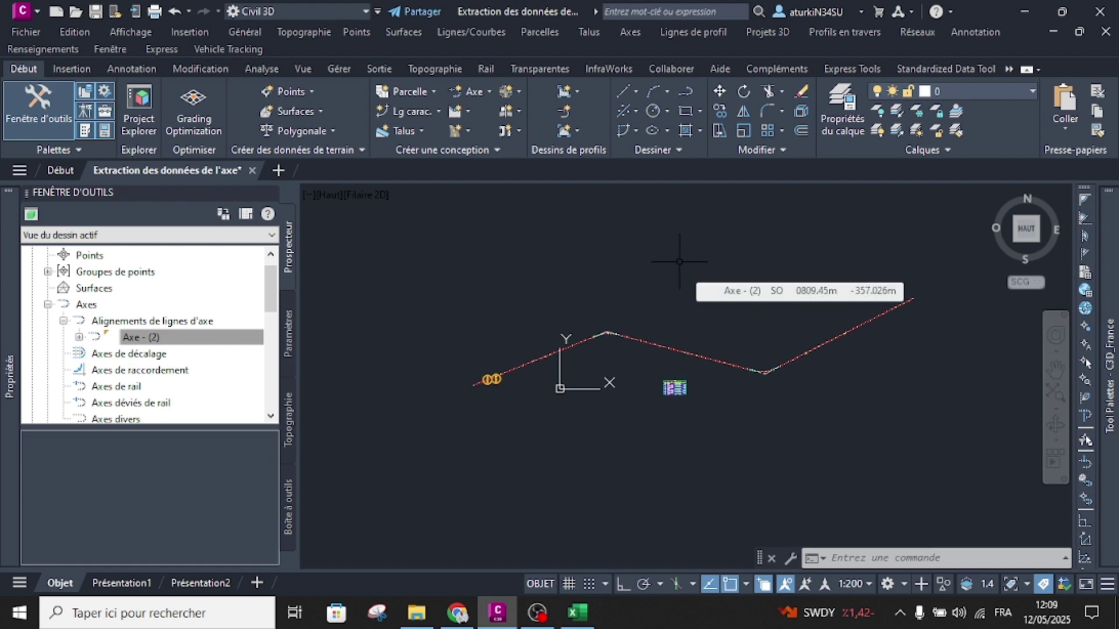